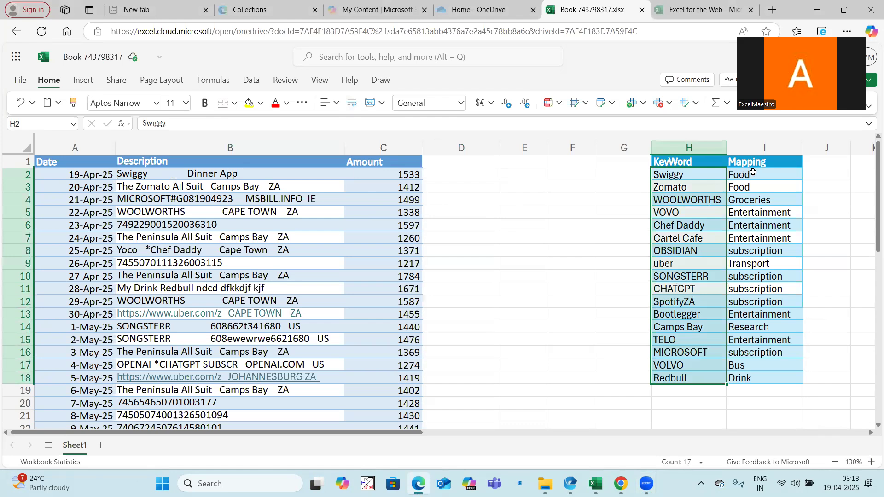
# - Examine the keyword and mapping lists in H1:I18 against the first transaction description in B2
pyautogui.moveTo(752, 172); pyautogui.dragTo(755, 374)
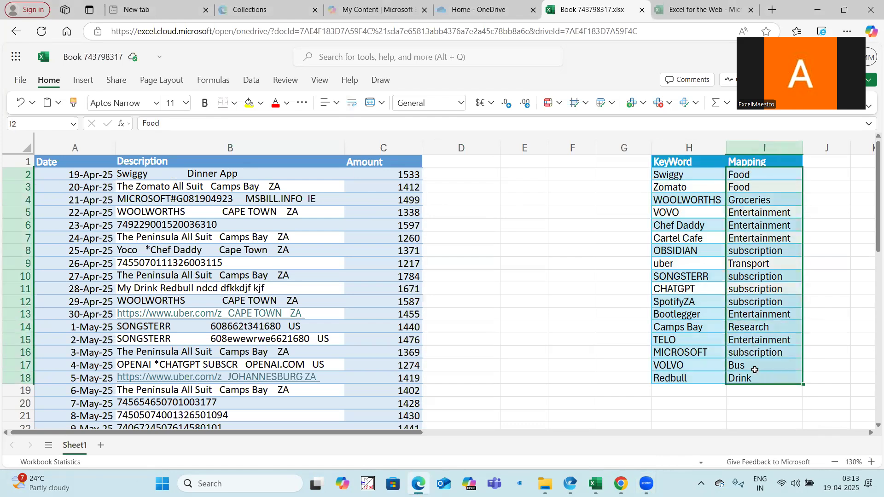
pyautogui.click(241, 176)
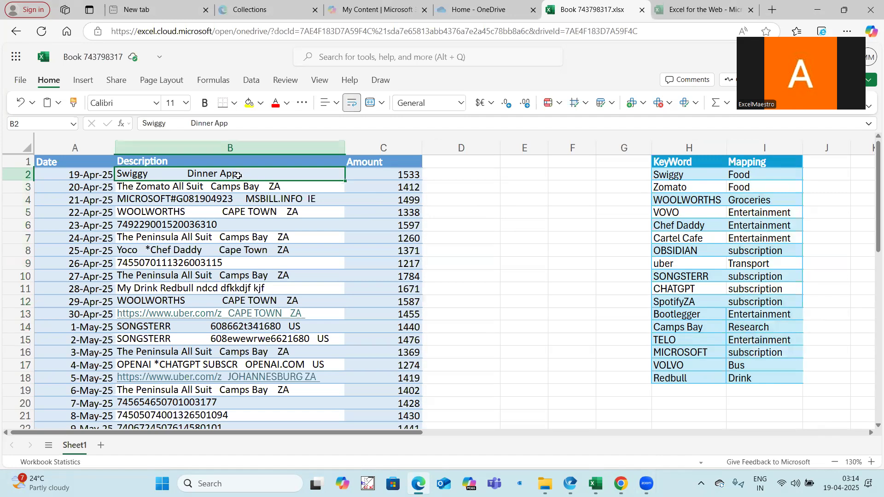
pyautogui.moveTo(679, 177); pyautogui.dragTo(684, 380)
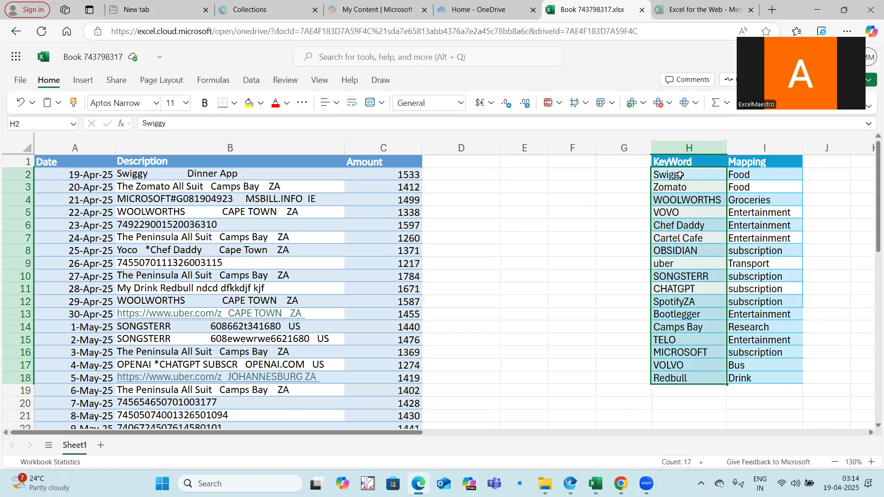
pyautogui.moveTo(680, 175); pyautogui.dragTo(680, 365)
pyautogui.moveTo(724, 163); pyautogui.dragTo(759, 377)
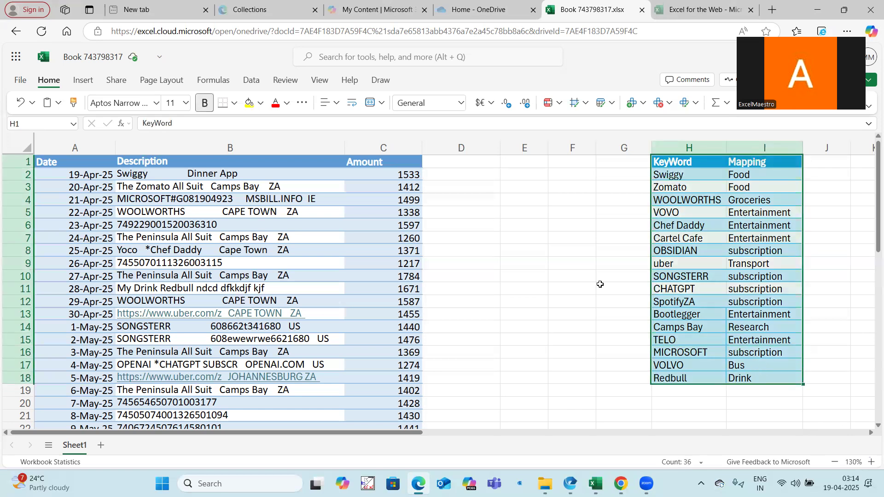
pyautogui.click(208, 172)
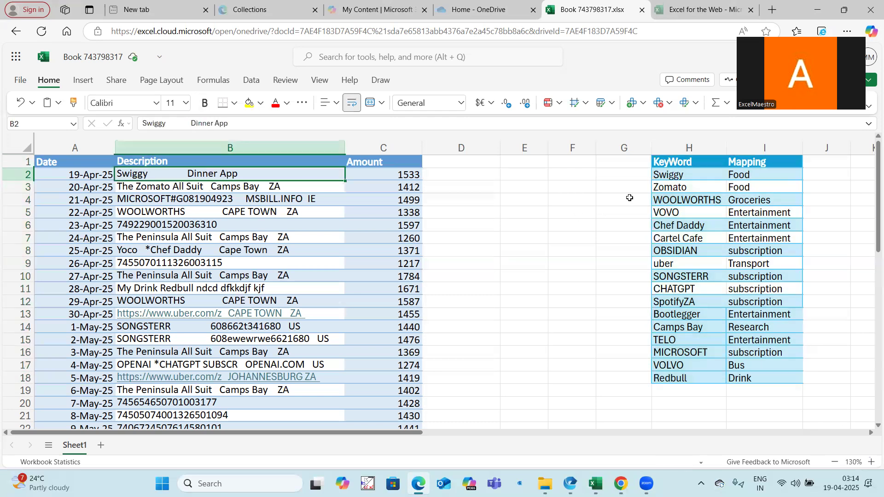
pyautogui.moveTo(674, 180); pyautogui.dragTo(674, 374)
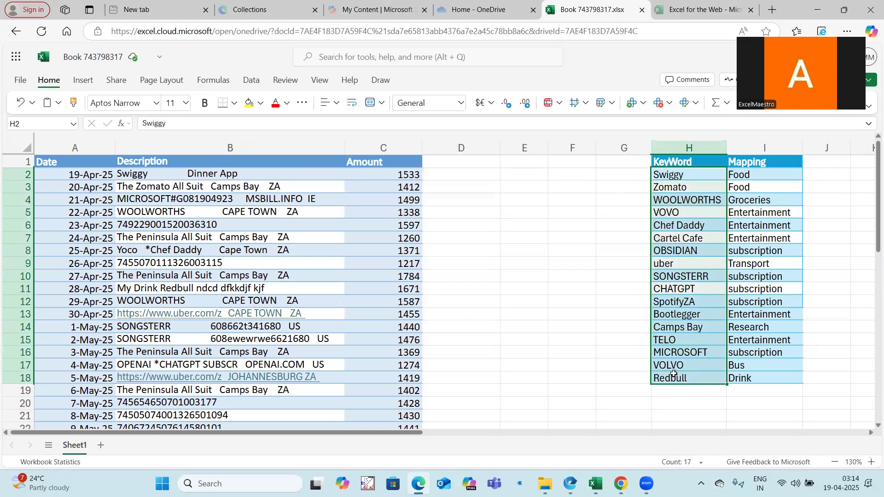
pyautogui.moveTo(690, 174); pyautogui.dragTo(686, 377)
pyautogui.moveTo(691, 177); pyautogui.dragTo(692, 373)
# - Enter =SEARCH($H$2:$H$18,B2) in cell D2 to look for every keyword in the first description
pyautogui.click(455, 173)
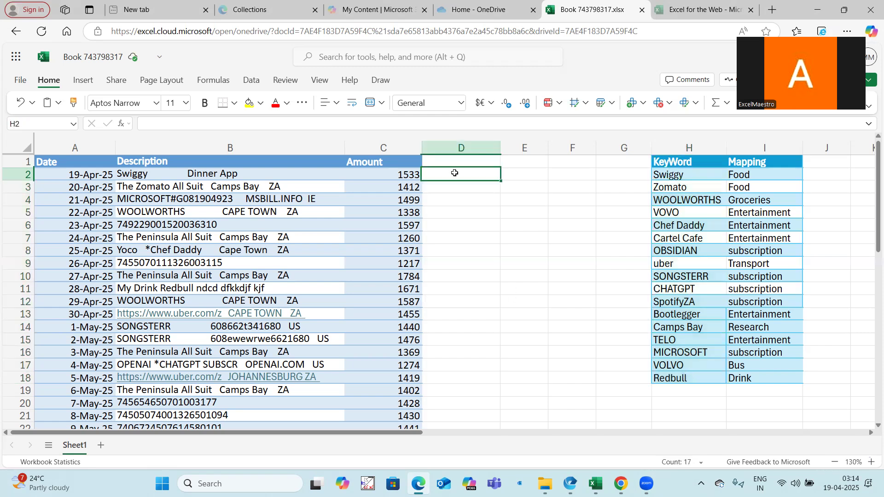
pyautogui.write('=search')
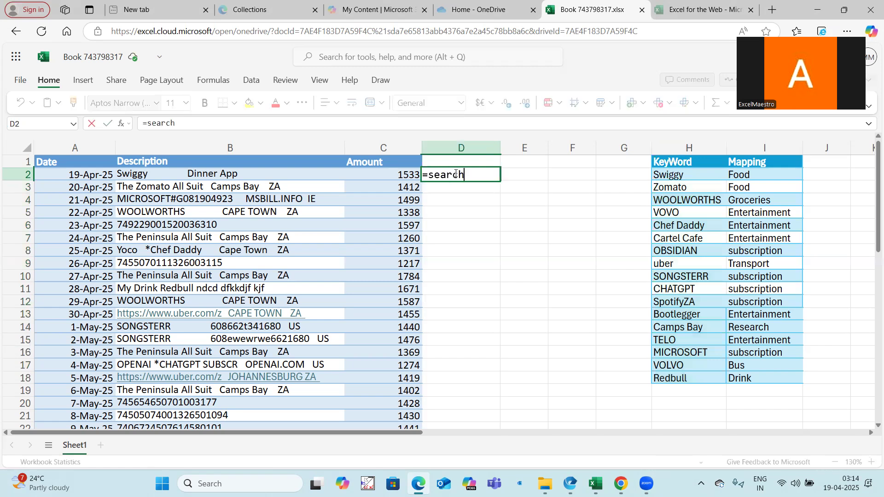
pyautogui.write('(')
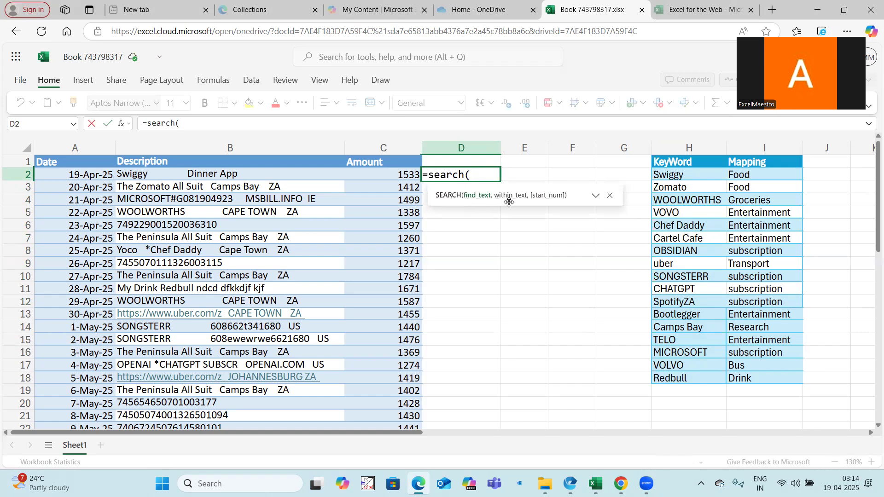
pyautogui.moveTo(688, 176); pyautogui.dragTo(688, 378)
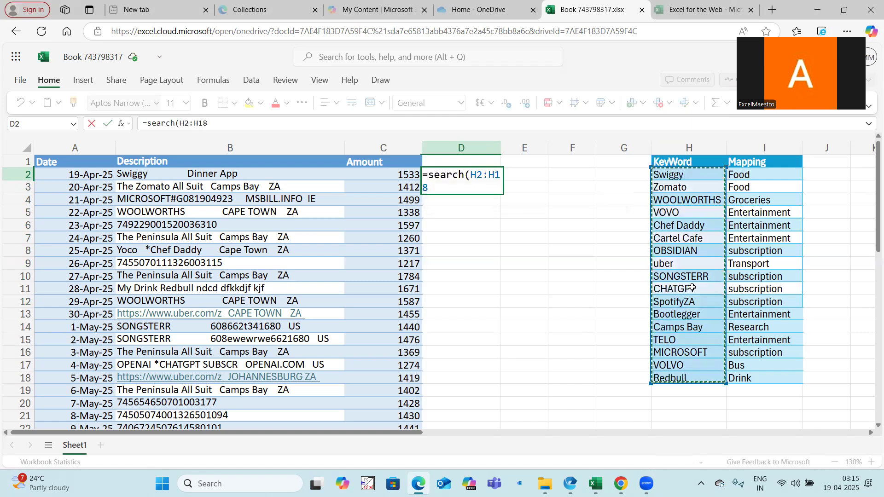
pyautogui.press('F4')
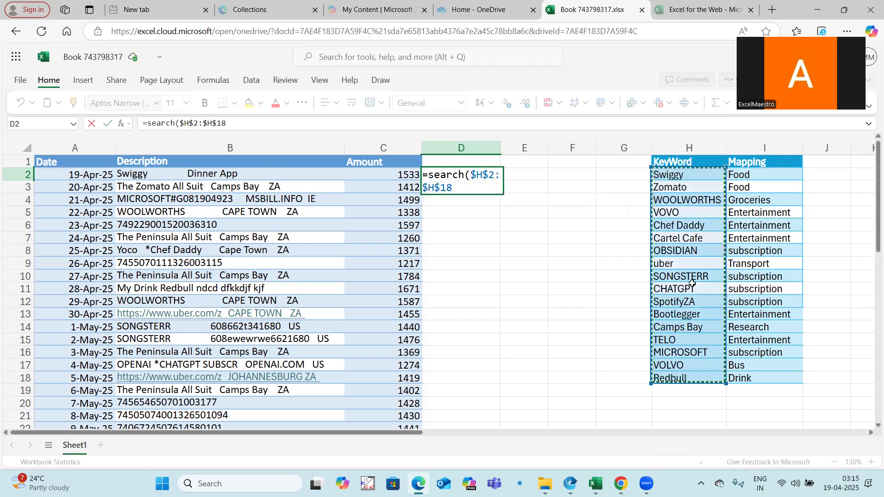
pyautogui.write(',')
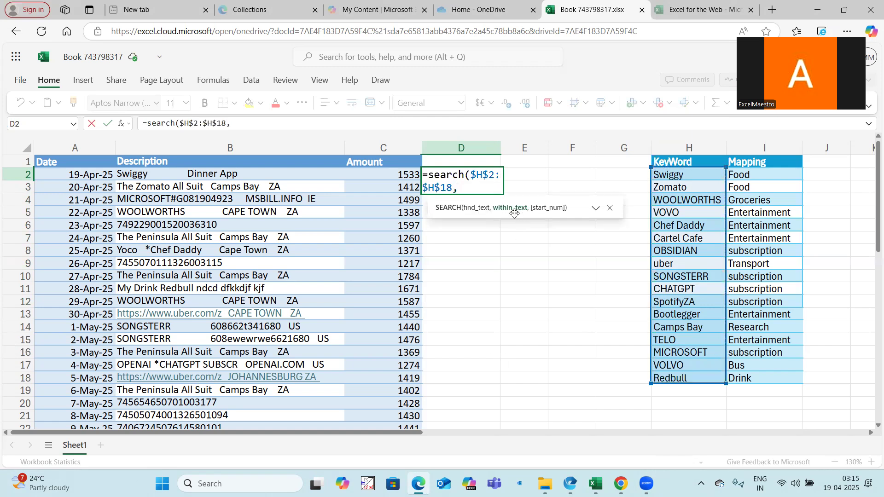
pyautogui.click(252, 173)
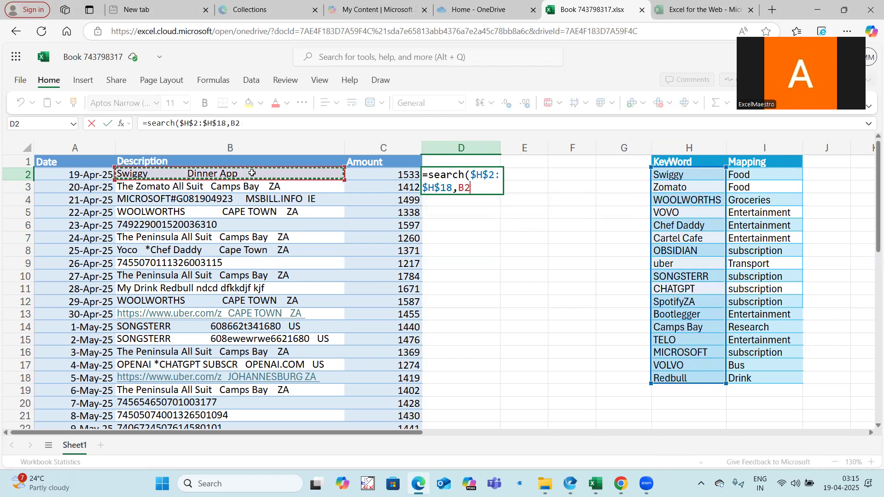
pyautogui.write(')')
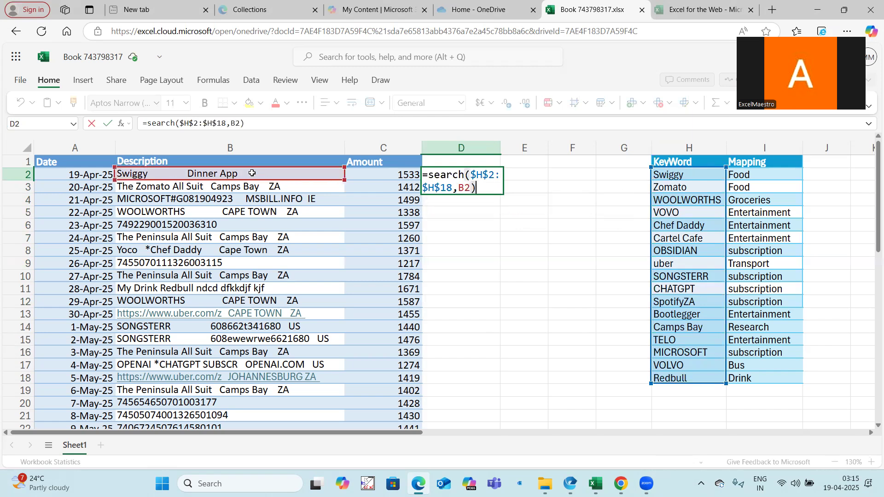
pyautogui.press('Return')
# - Compare the spilled SEARCH results in D2:D18 with the keyword list and the description in B2
pyautogui.moveTo(463, 173); pyautogui.dragTo(461, 378)
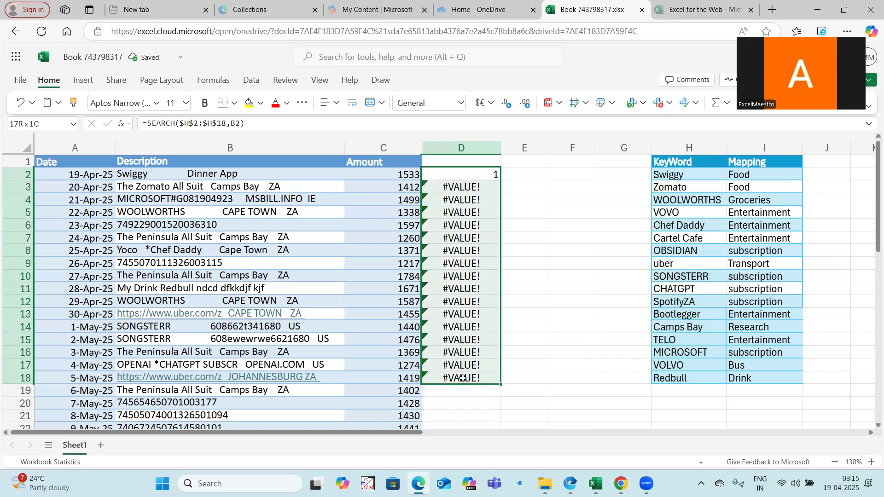
pyautogui.click(677, 173)
pyautogui.click(265, 174)
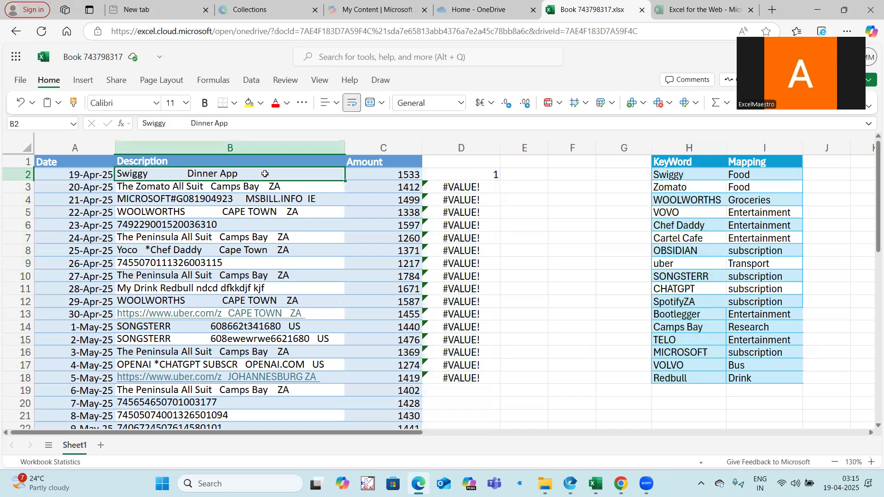
pyautogui.moveTo(462, 186); pyautogui.dragTo(463, 378)
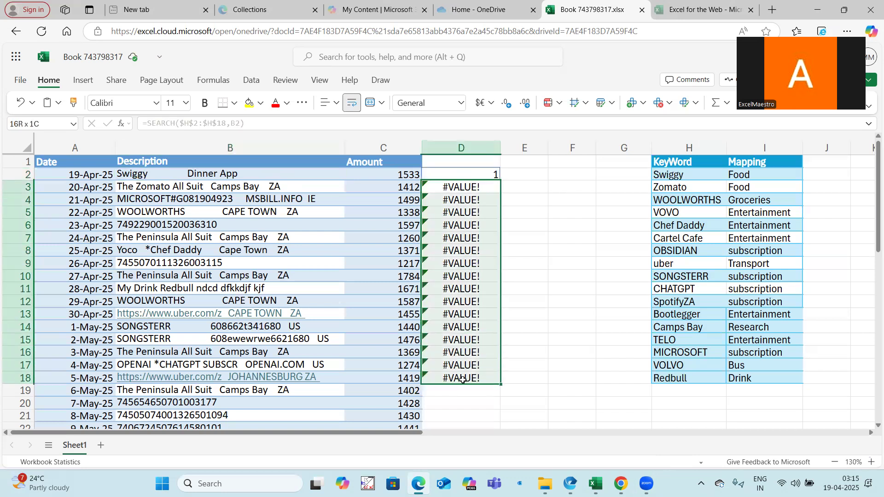
pyautogui.moveTo(676, 187); pyautogui.dragTo(683, 379)
pyautogui.click(202, 174)
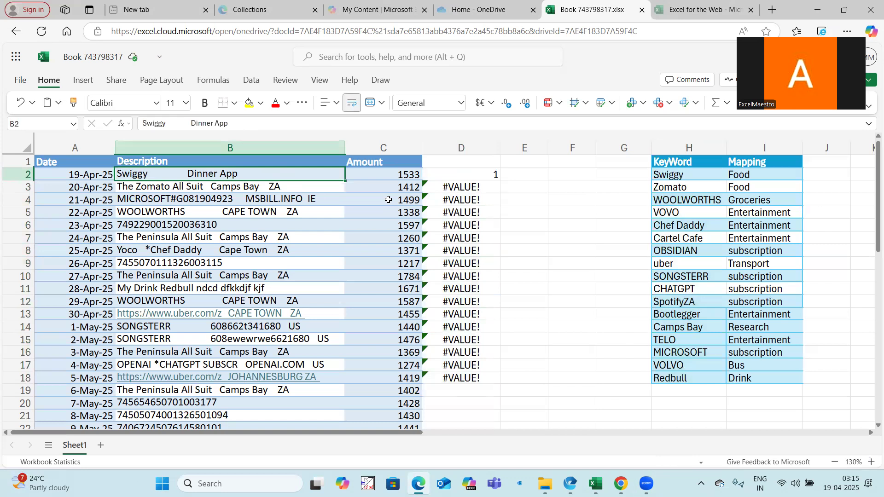
pyautogui.click(468, 187)
pyautogui.hotkey('ctrl', 'shift', 'Down')
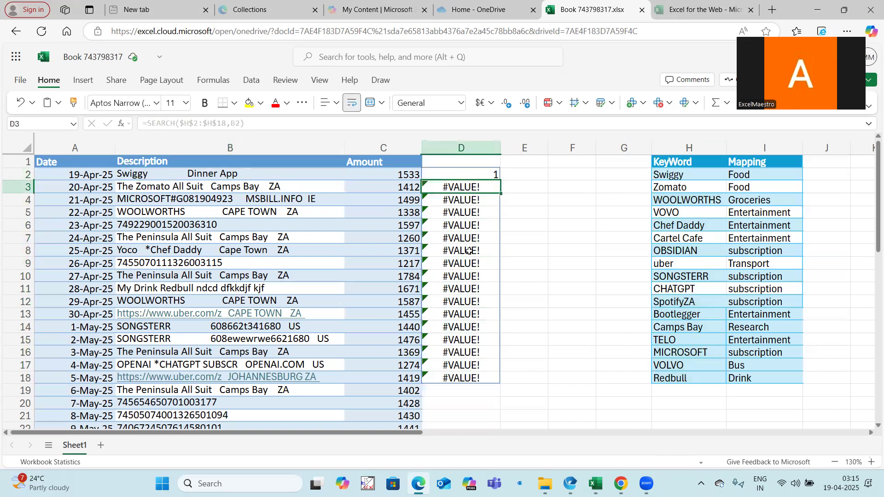
# - Wrap the SEARCH formula in D2 in ISNUMBER, making it =ISNUMBER(SEARCH($H$2:$H$18,B2))
pyautogui.click(475, 174)
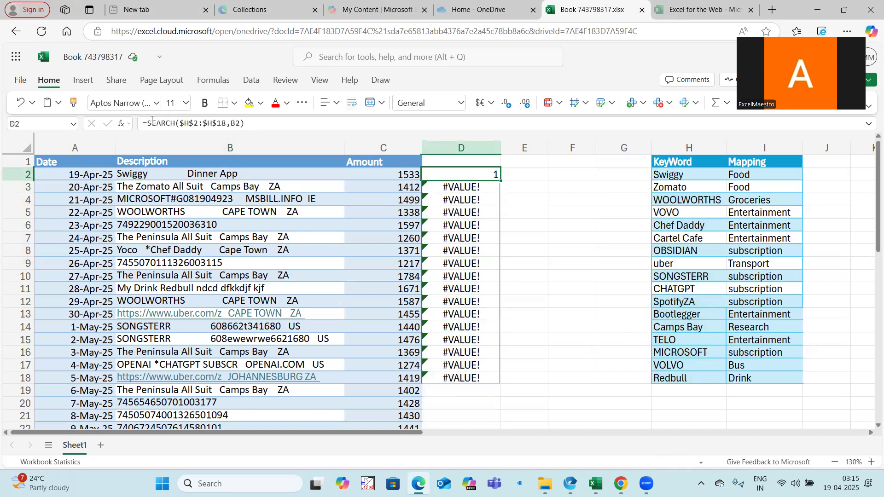
pyautogui.click(150, 123)
pyautogui.write('i')
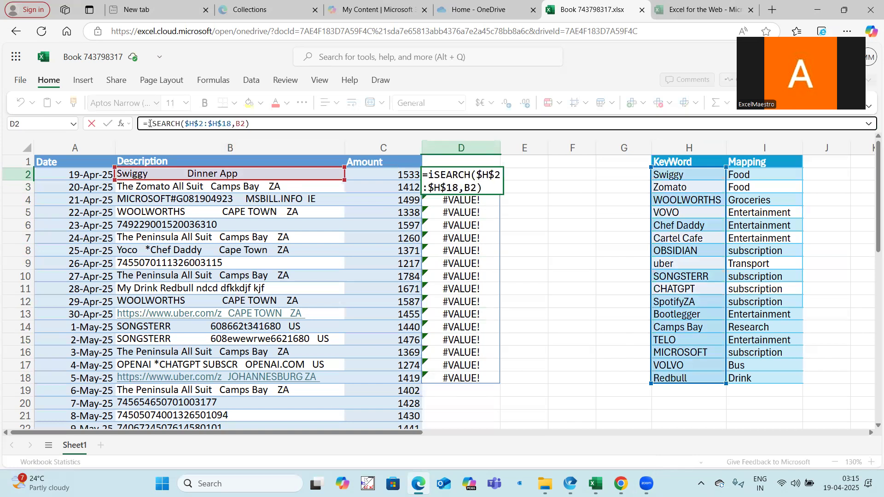
pyautogui.write('snumber')
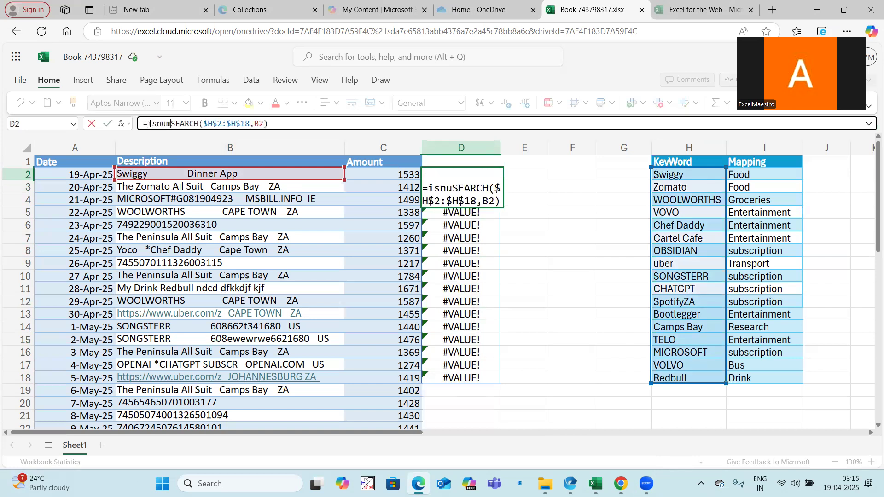
pyautogui.write('(')
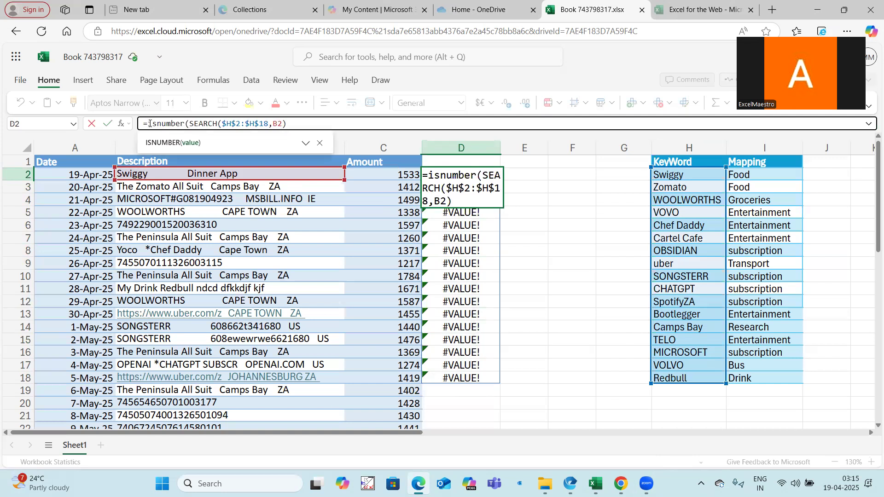
pyautogui.click(295, 122)
pyautogui.write(')')
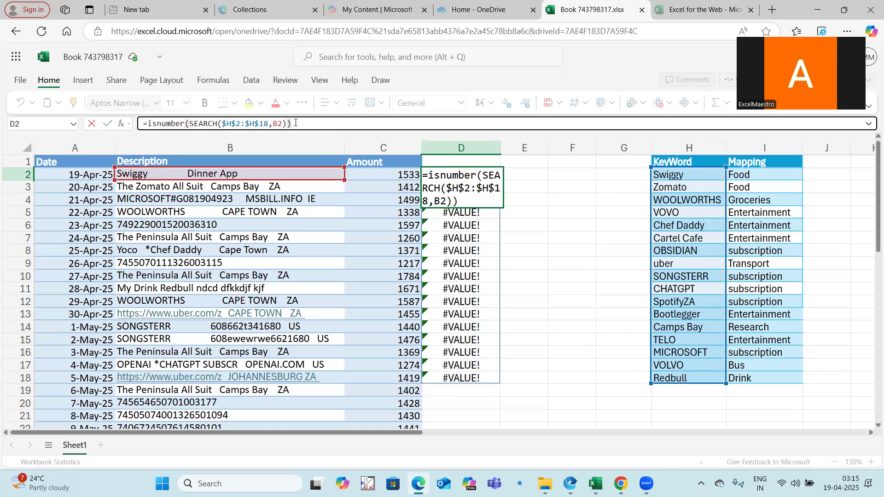
pyautogui.press('Return')
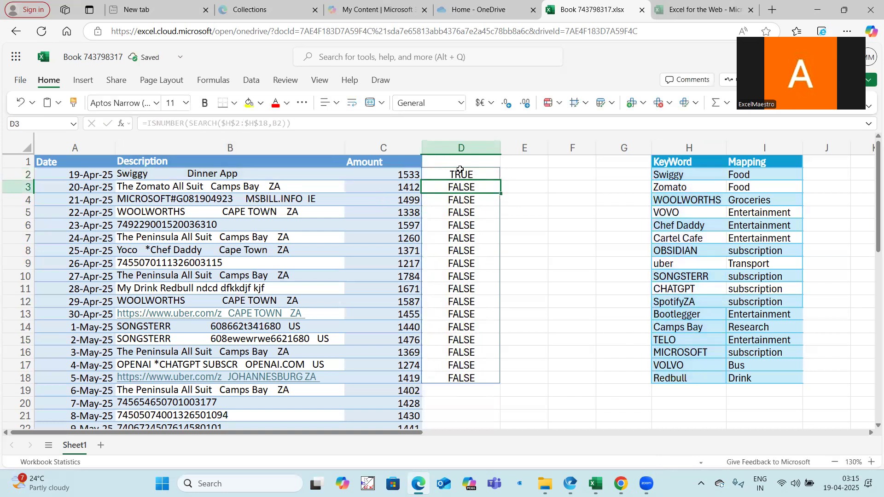
# - Wrap D2's ISNUMBER formula in FILTER, using the absolute mapping range $I$2:$I$18 as the array and the ISNUMBER test as the include argument
pyautogui.click(460, 173)
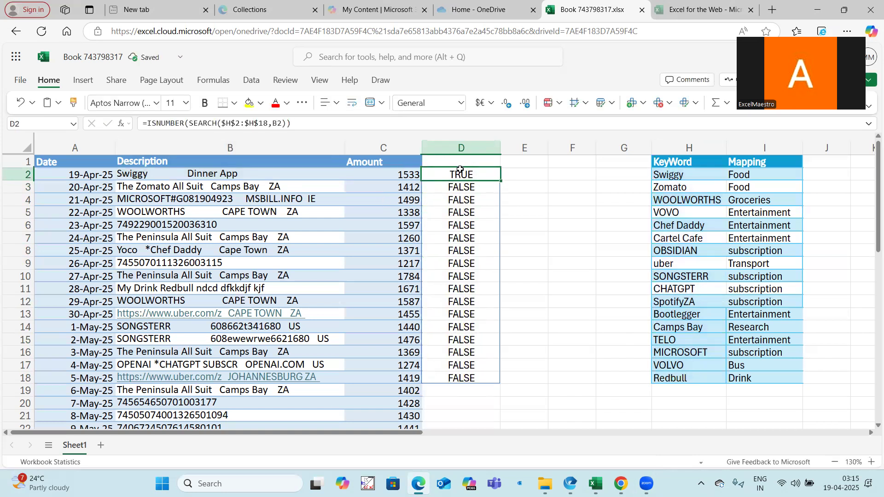
pyautogui.click(149, 122)
pyautogui.write('Fil')
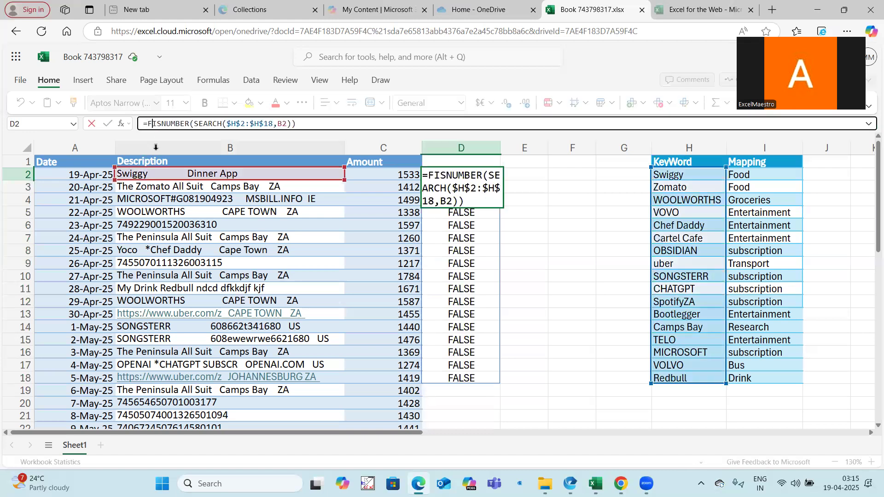
pyautogui.write('ter(')
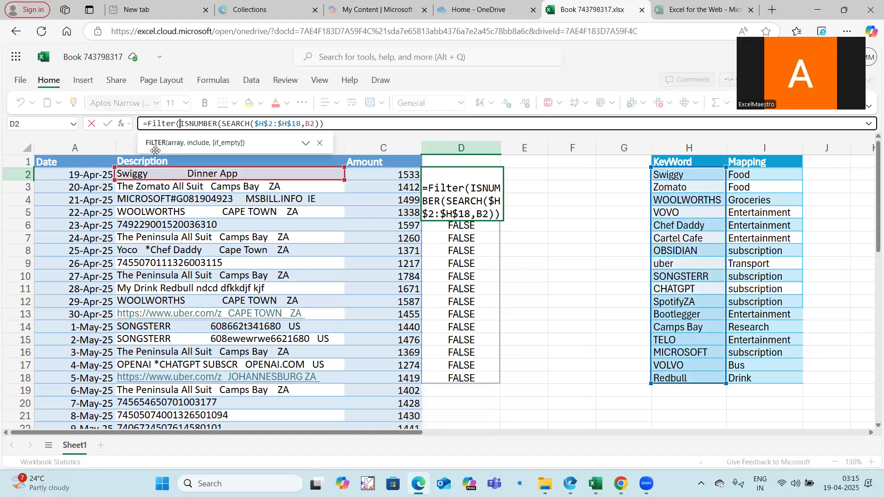
pyautogui.moveTo(753, 176); pyautogui.dragTo(756, 372)
pyautogui.press('F4')
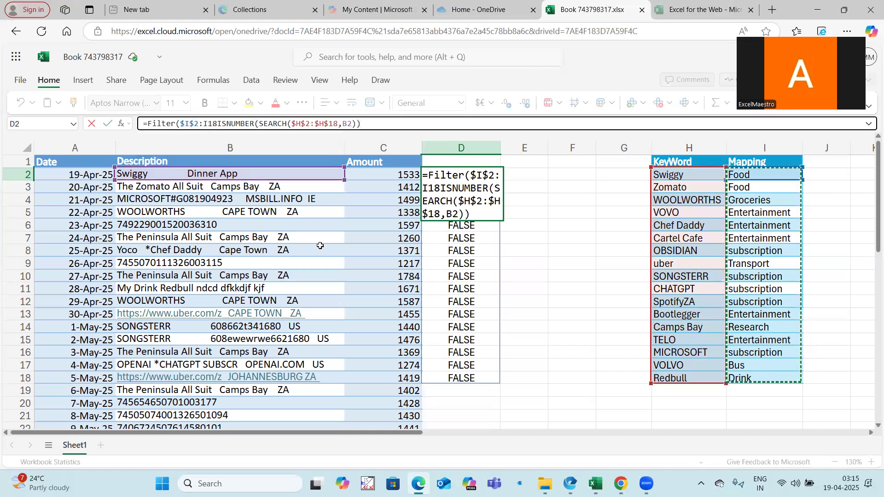
pyautogui.click(216, 124)
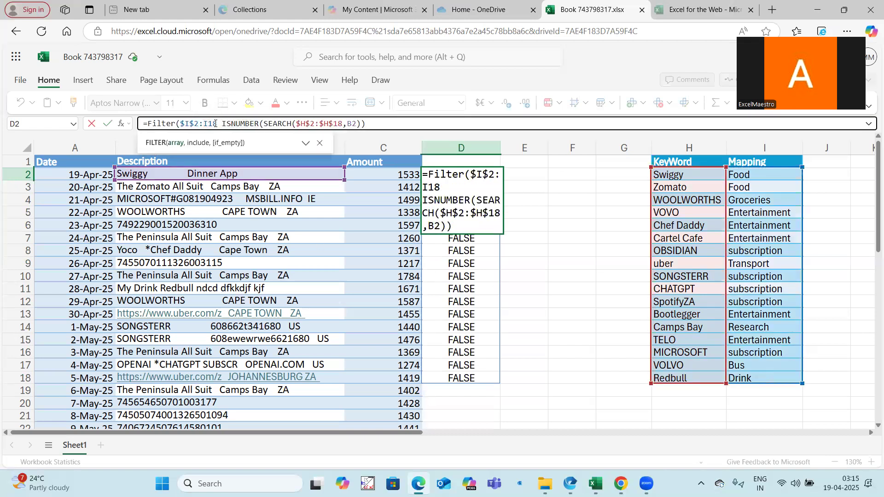
pyautogui.moveTo(216, 123); pyautogui.dragTo(204, 124)
pyautogui.press('F4')
pyautogui.click(229, 125)
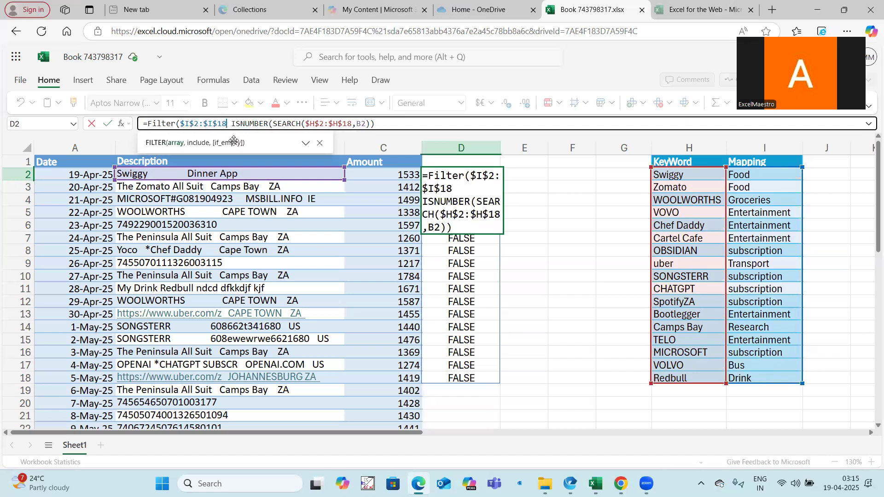
pyautogui.write(',')
pyautogui.click(382, 123)
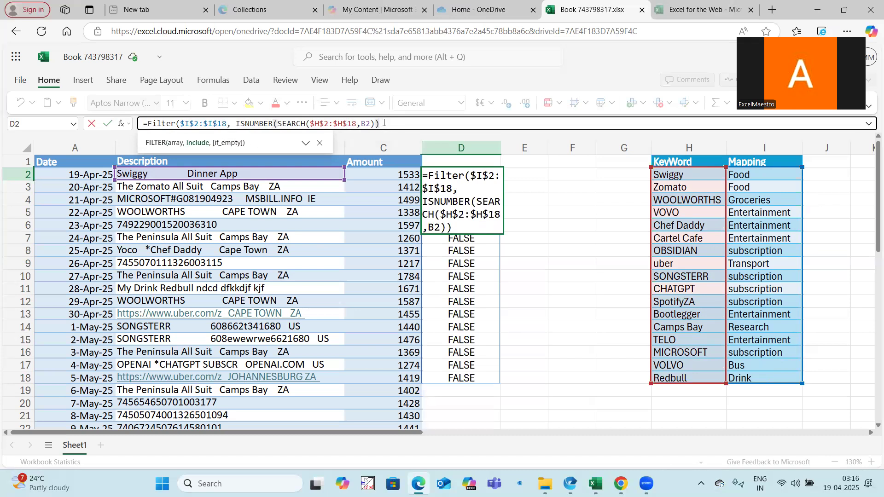
pyautogui.press('Return')
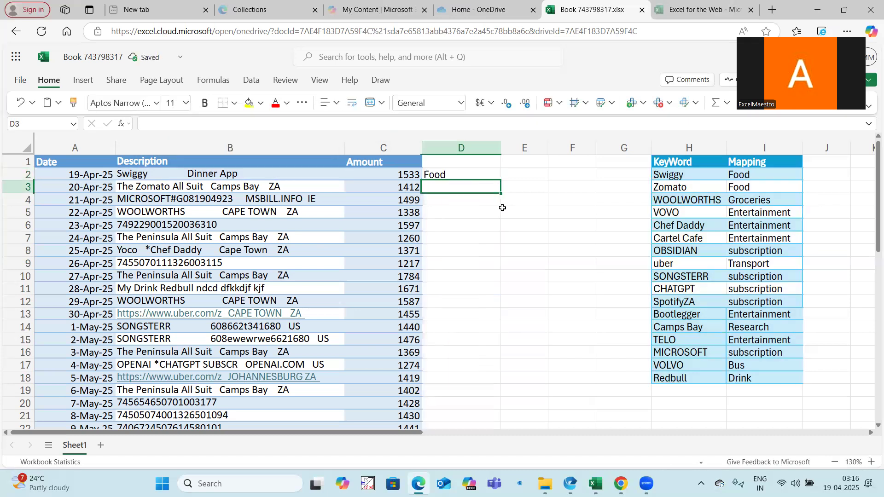
pyautogui.click(475, 175)
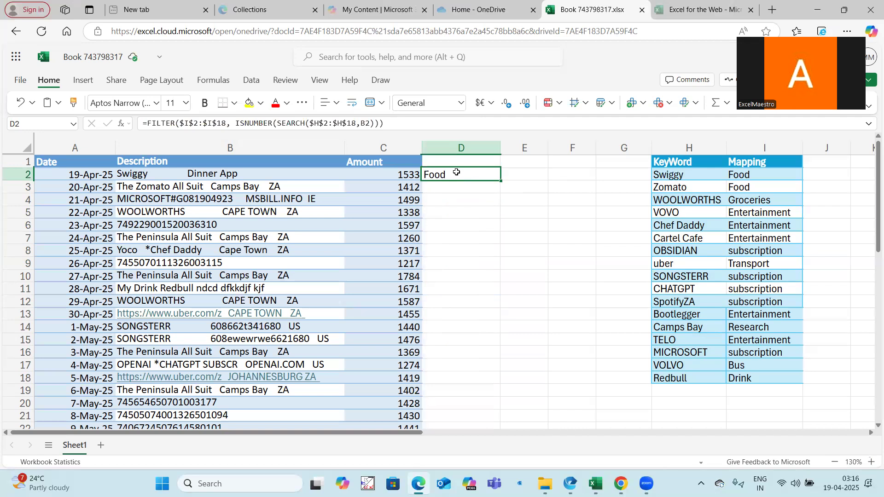
pyautogui.click(148, 123)
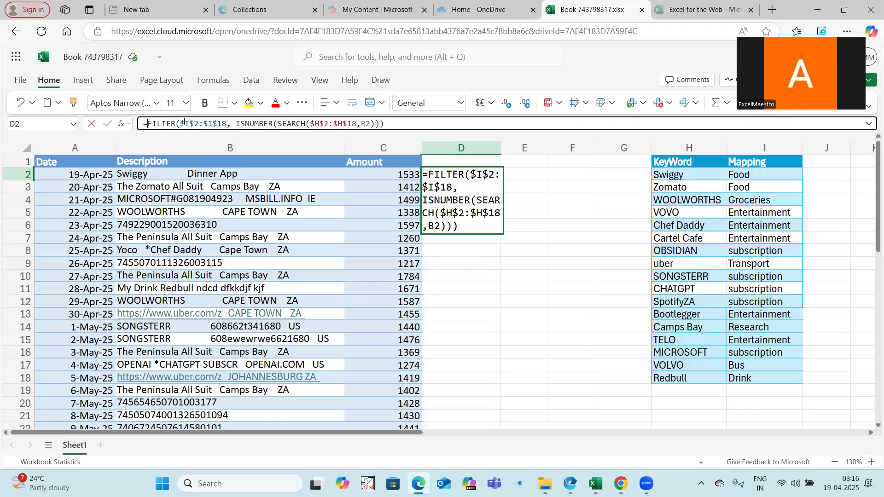
pyautogui.moveTo(148, 123); pyautogui.dragTo(413, 138)
pyautogui.press('Escape')
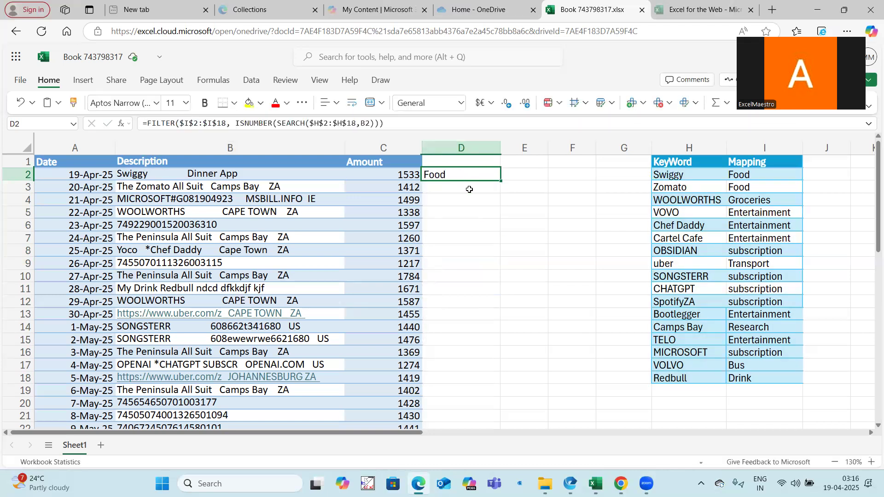
# - Append VOLVO to the description in B2 and check the categories the FILTER formula in D2 spills
pyautogui.doubleClick(269, 174)
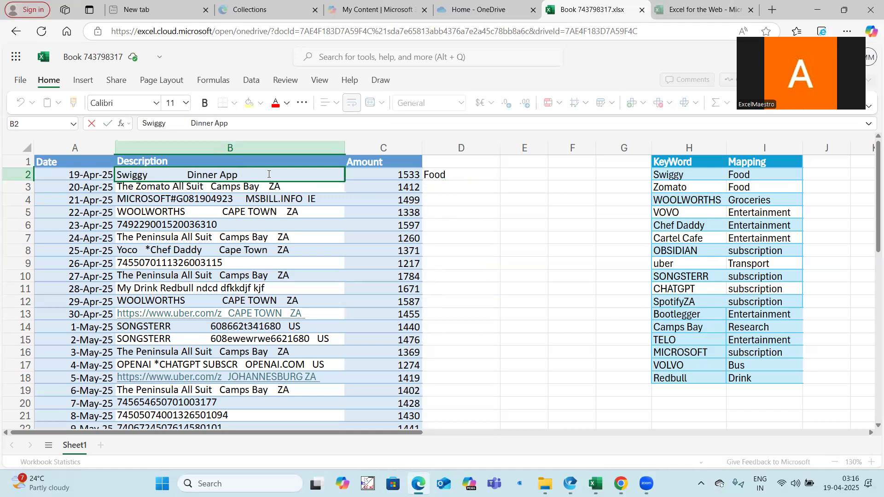
pyautogui.write('VOLVO')
pyautogui.click(446, 285)
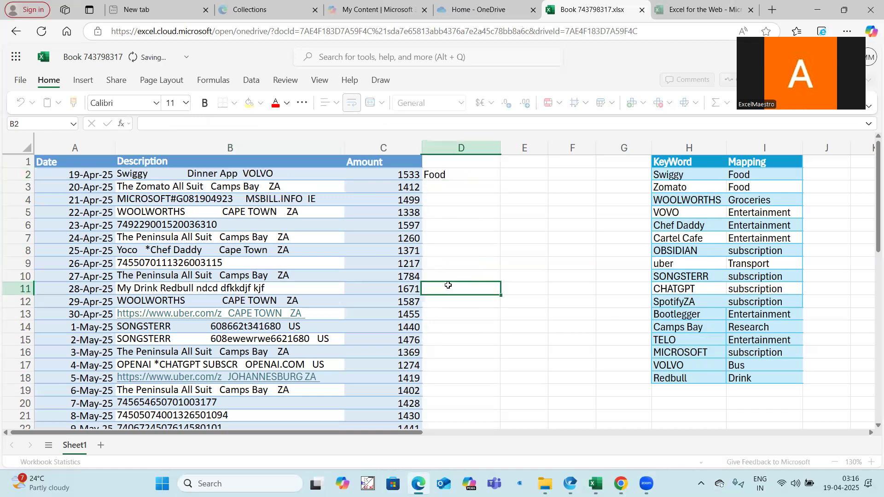
pyautogui.click(452, 180)
pyautogui.press('Down')
pyautogui.press('Down')
pyautogui.press('Down')
pyautogui.press('Down')
pyautogui.press('Down')
pyautogui.press('Down')
pyautogui.press('Down')
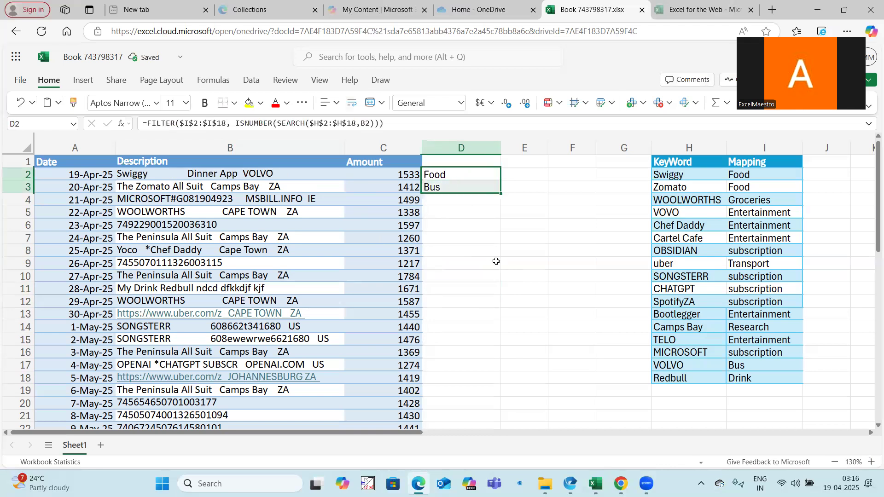
pyautogui.moveTo(458, 172); pyautogui.dragTo(457, 184)
pyautogui.click(436, 211)
# - Wrap D2's FILTER formula in TEXTJOIN with a "," delimiter and TRUE for ignoring empty cells
pyautogui.click(452, 173)
pyautogui.click(149, 122)
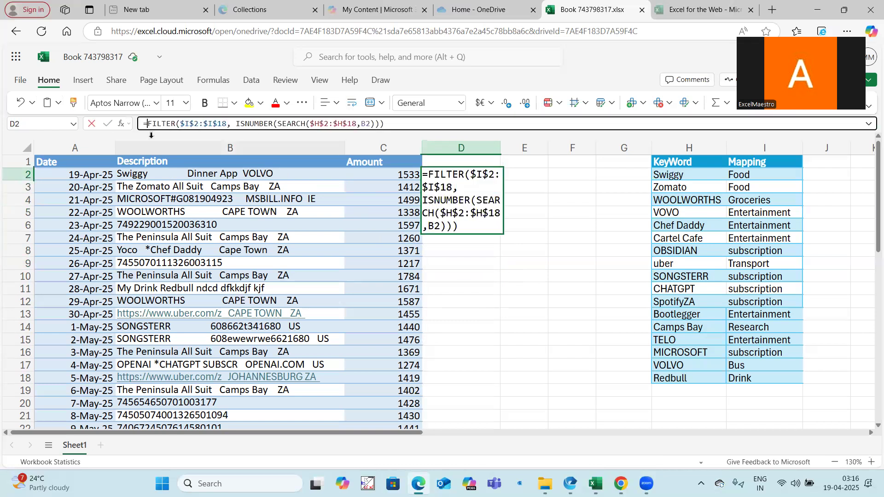
pyautogui.write('Textjoin(')
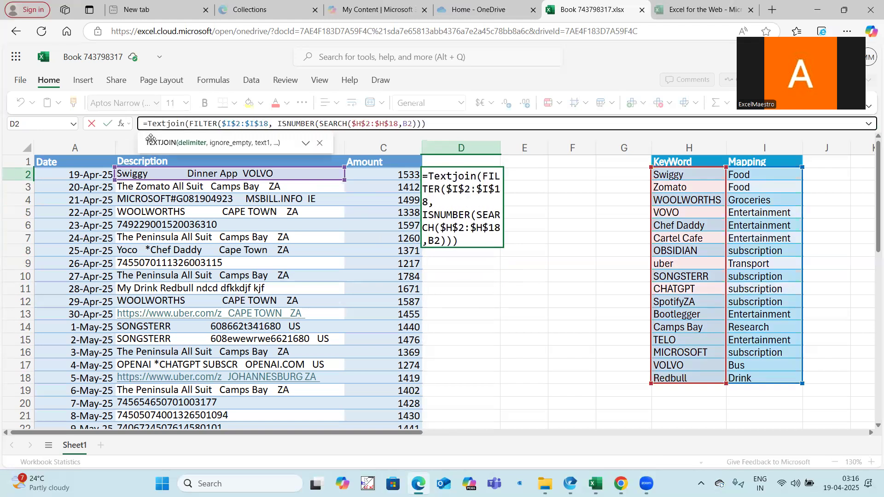
pyautogui.write('",",')
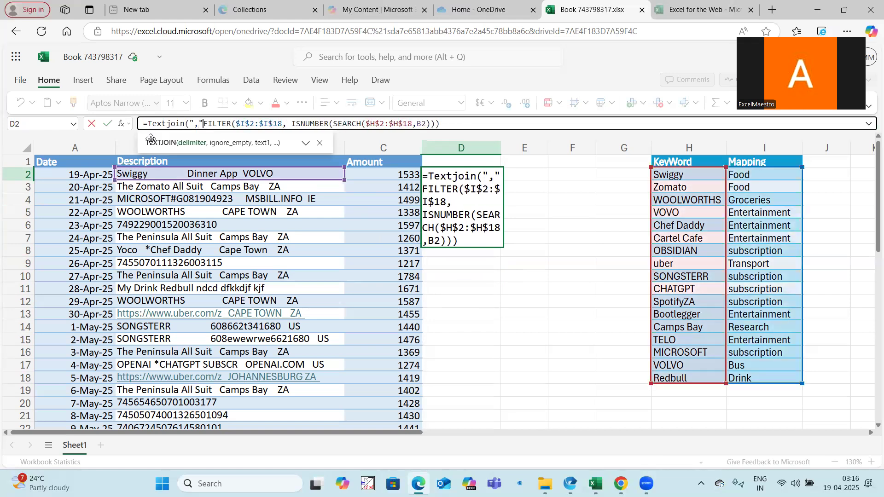
pyautogui.write('true,')
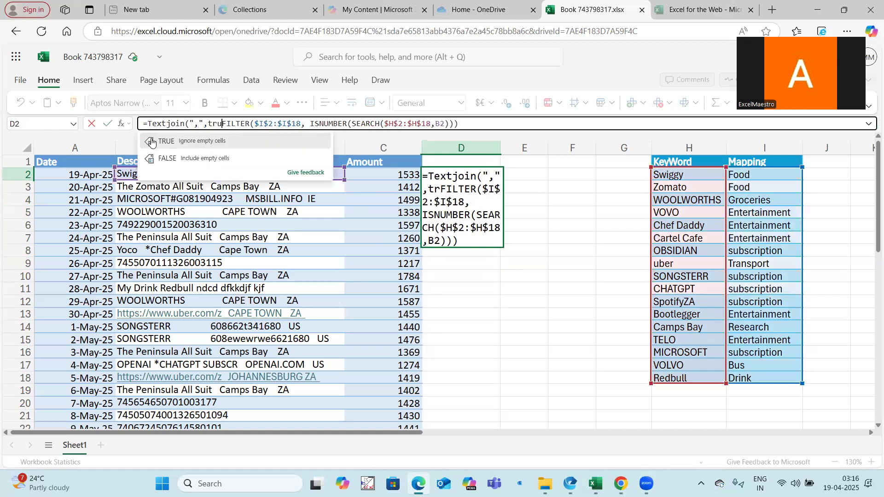
pyautogui.click(498, 125)
pyautogui.press('Return')
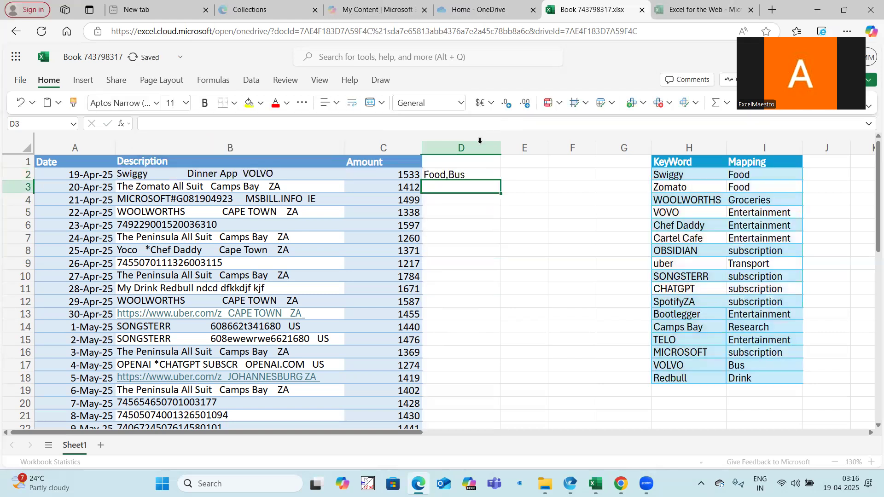
# - Fill the TEXTJOIN formula from D2 down to D22 and widen column D to fit the category text
pyautogui.click(474, 177)
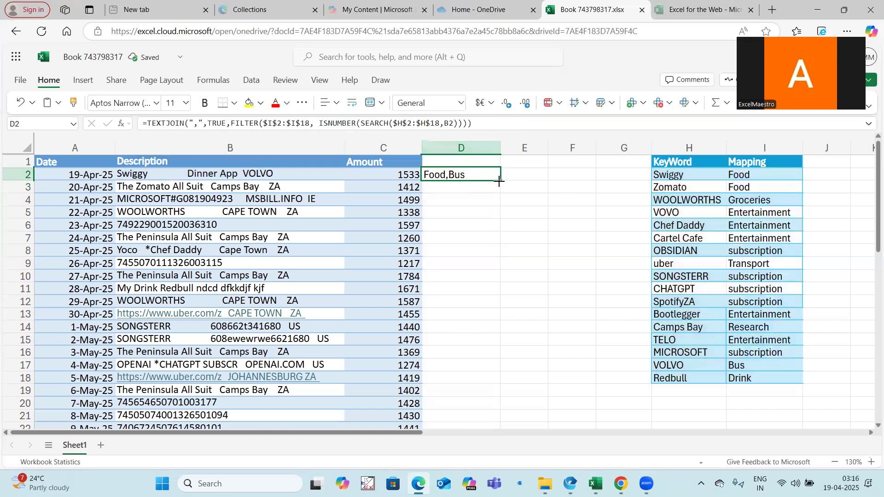
pyautogui.moveTo(499, 181); pyautogui.dragTo(484, 359)
pyautogui.scroll(2, 506, 167)
pyautogui.moveTo(501, 148); pyautogui.dragTo(563, 149)
pyautogui.scroll(-3, 519, 249)
pyautogui.scroll(3, 520, 252)
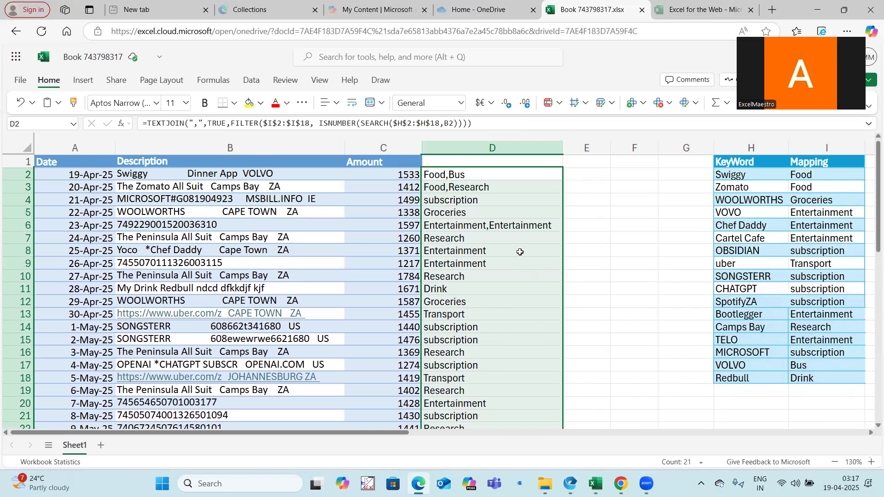
# - Compare the joined categories in column D with the descriptions in column B and the keyword list in H2:H18
pyautogui.click(203, 177)
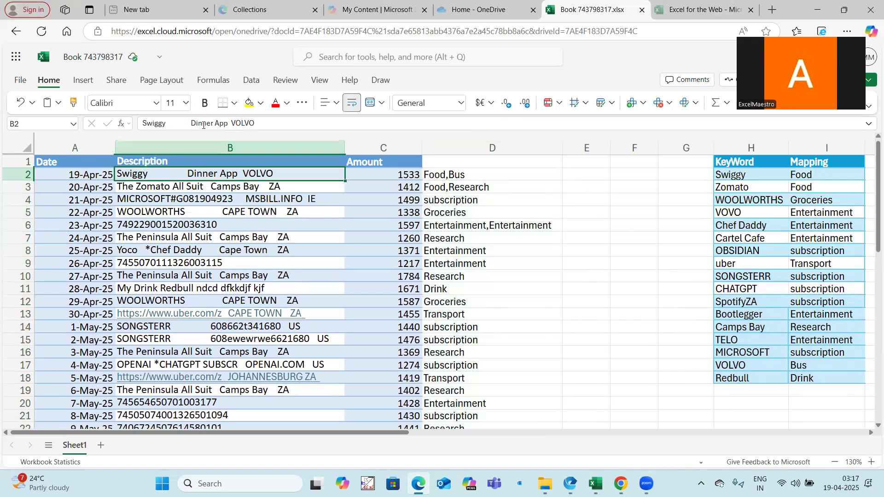
pyautogui.click(460, 176)
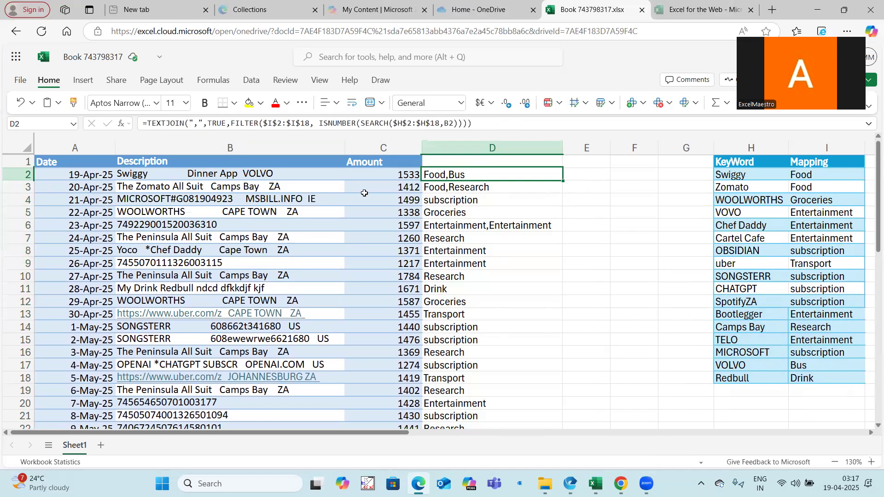
pyautogui.click(244, 183)
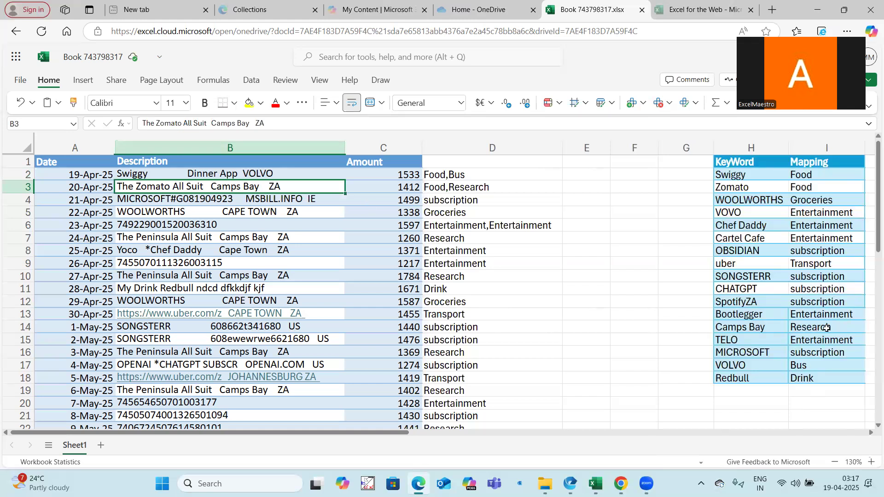
pyautogui.click(479, 191)
pyautogui.click(483, 175)
pyautogui.click(480, 227)
pyautogui.click(483, 263)
pyautogui.click(485, 299)
pyautogui.click(483, 327)
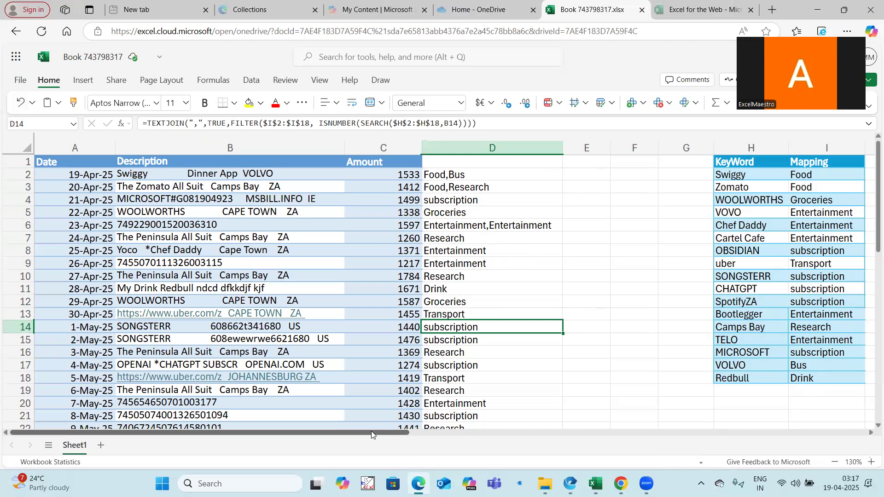
pyautogui.moveTo(731, 174); pyautogui.dragTo(741, 378)
pyautogui.moveTo(251, 173); pyautogui.dragTo(240, 315)
pyautogui.moveTo(454, 176); pyautogui.dragTo(442, 301)
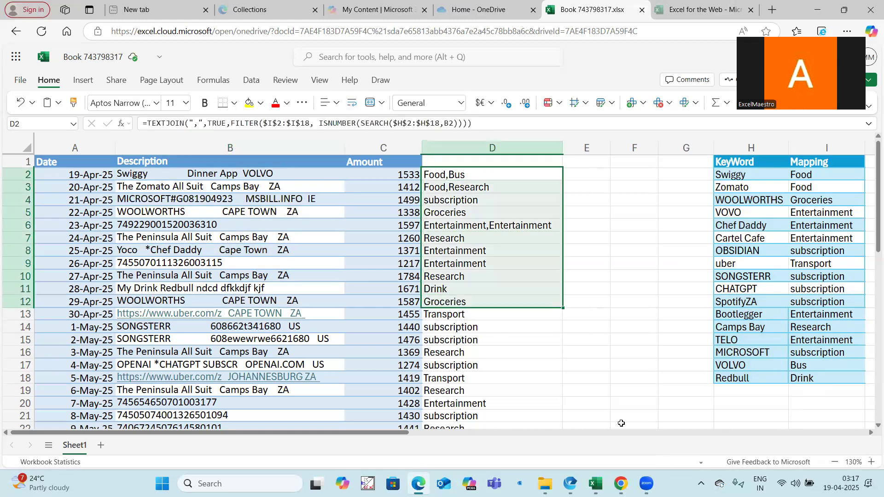
pyautogui.click(488, 353)
# - Copy the Description header from B1 into J1 beside the Mapping column and widen column J
pyautogui.moveTo(402, 435); pyautogui.dragTo(425, 432)
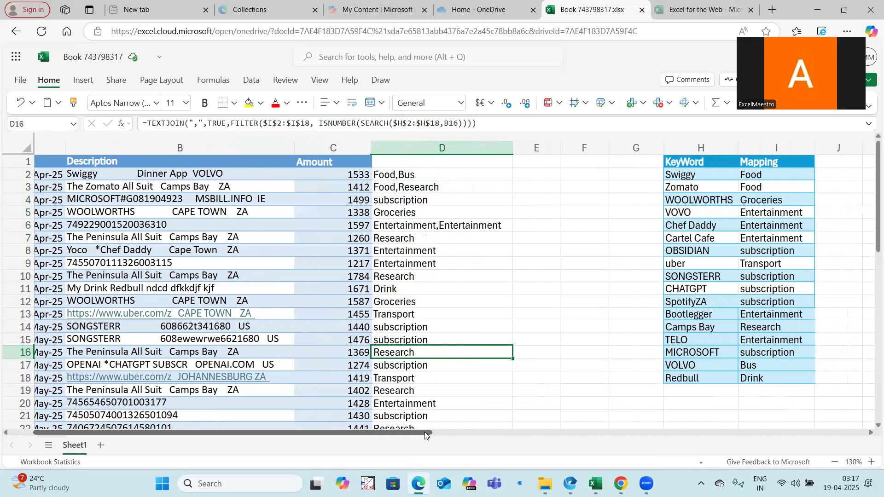
pyautogui.click(828, 164)
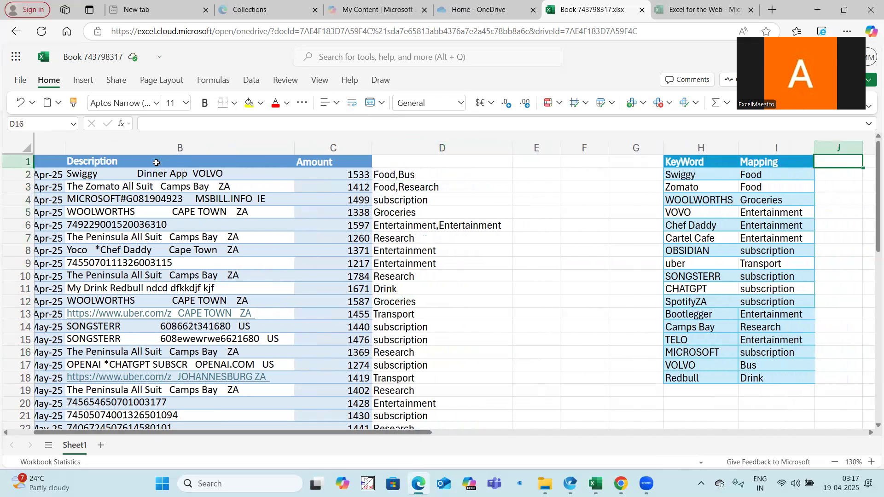
pyautogui.click(156, 163)
pyautogui.hotkey('ctrl', 'c')
pyautogui.click(836, 162)
pyautogui.hotkey('ctrl', 'v')
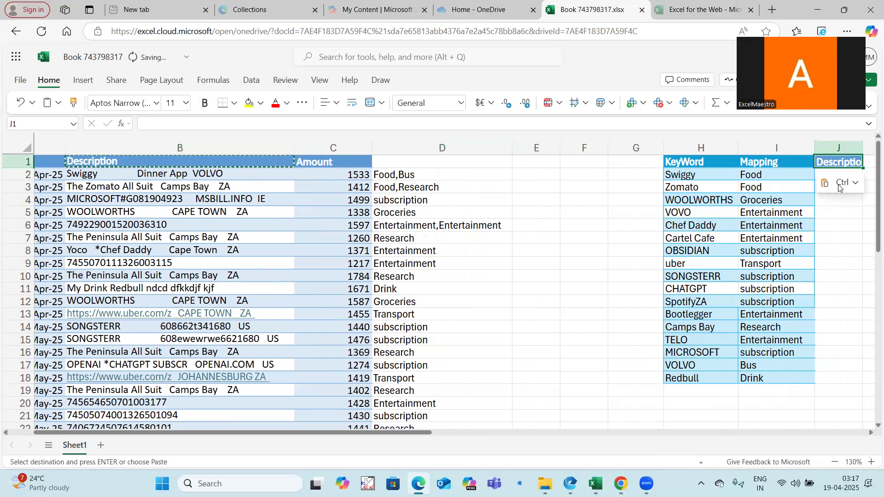
pyautogui.click(829, 288)
pyautogui.click(872, 434)
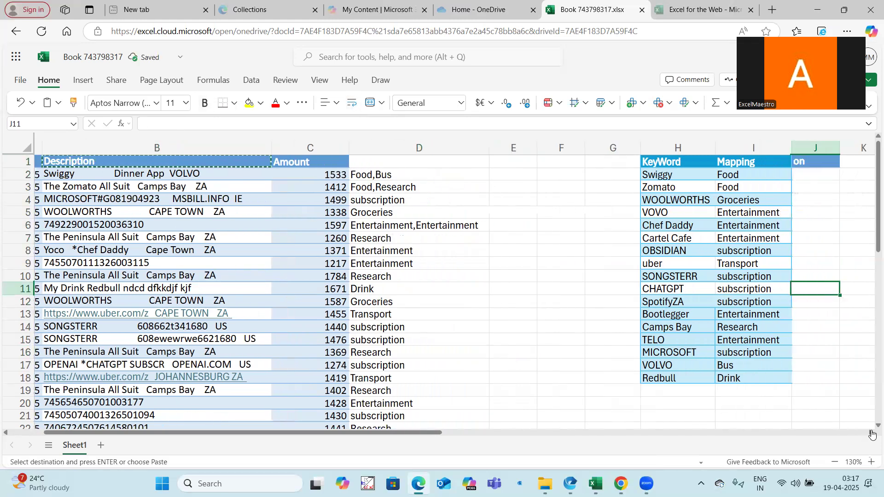
pyautogui.click(872, 434)
pyautogui.moveTo(817, 147); pyautogui.dragTo(845, 147)
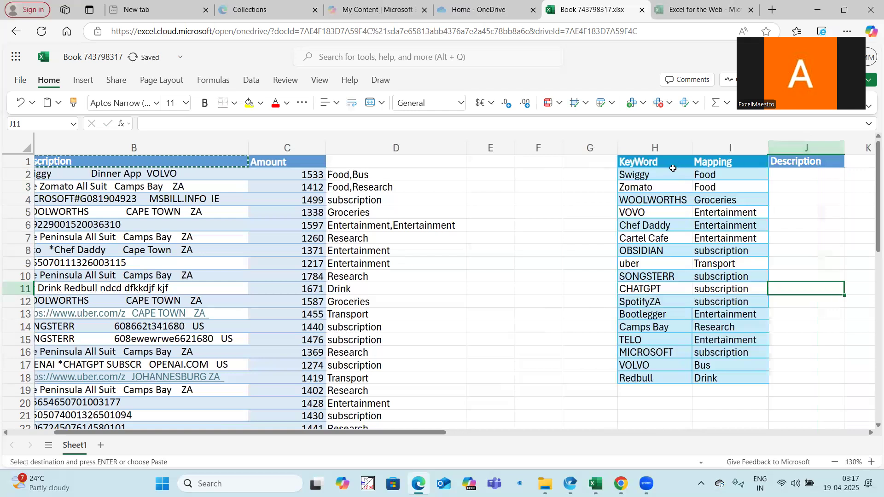
# - Review the keyword list in H2:H18 against the transaction descriptions in column B and the formula in D2
pyautogui.click(663, 174)
pyautogui.hotkey('ctrl', 'shift', 'Down')
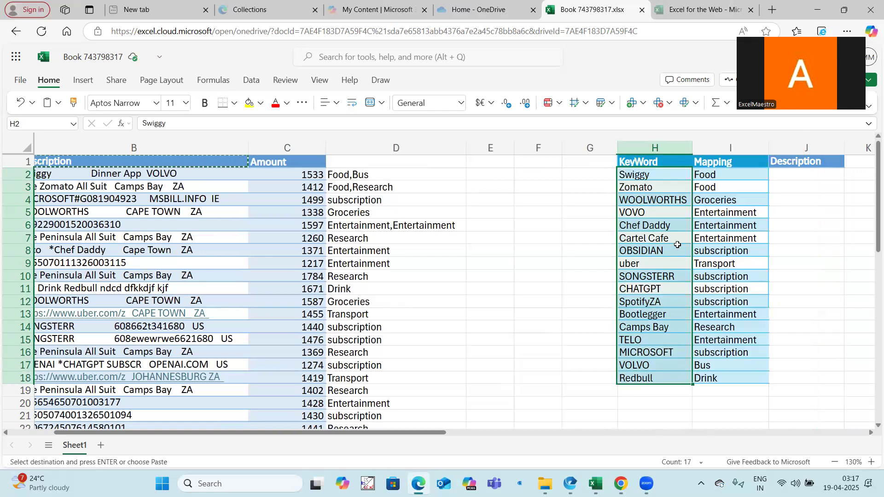
pyautogui.moveTo(399, 430); pyautogui.dragTo(356, 431)
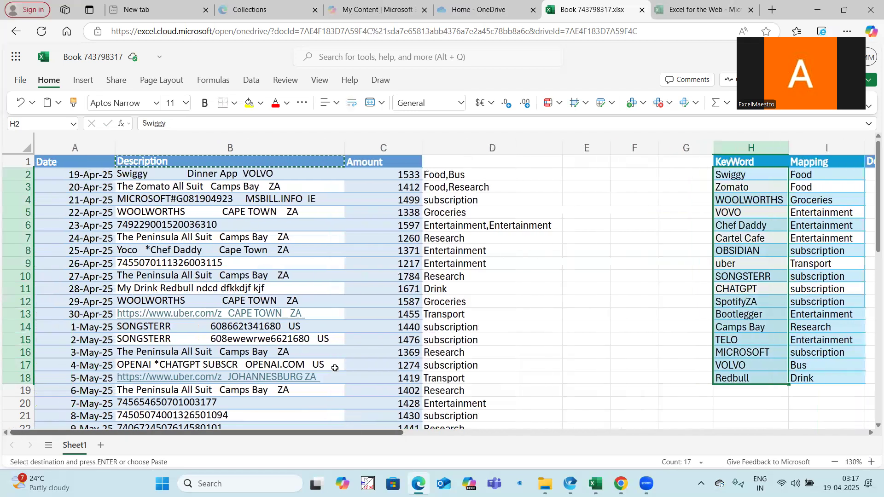
pyautogui.moveTo(79, 149); pyautogui.dragTo(359, 162)
pyautogui.click(225, 173)
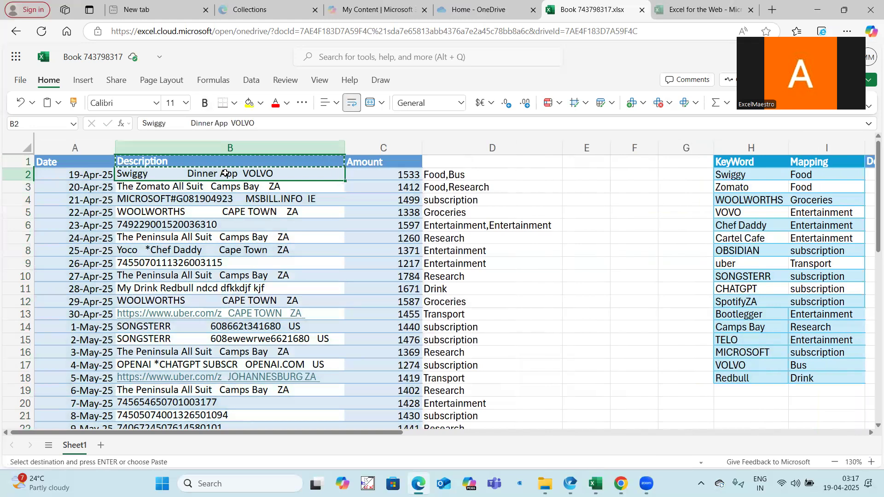
pyautogui.moveTo(732, 175); pyautogui.dragTo(734, 378)
pyautogui.click(451, 175)
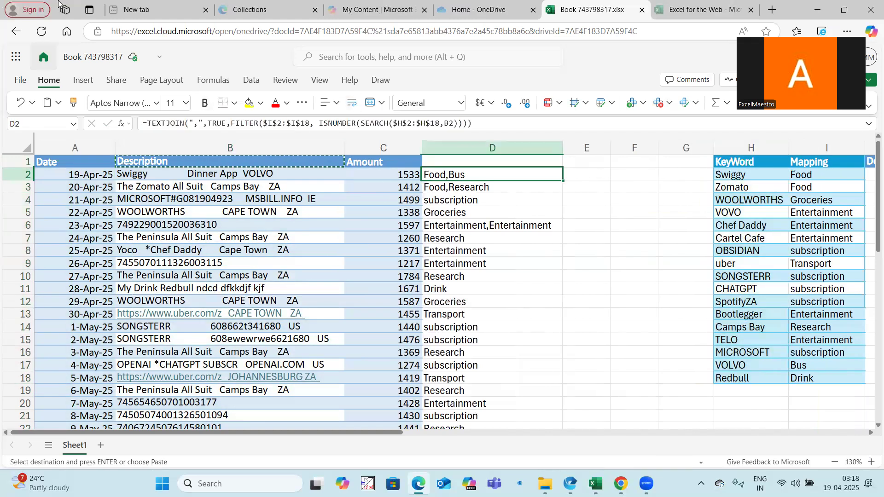
pyautogui.moveTo(348, 438); pyautogui.dragTo(429, 436)
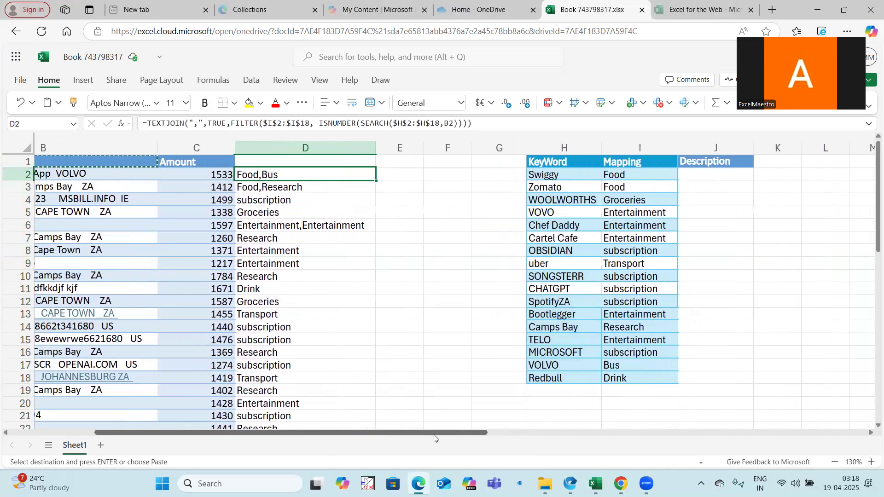
pyautogui.click(395, 343)
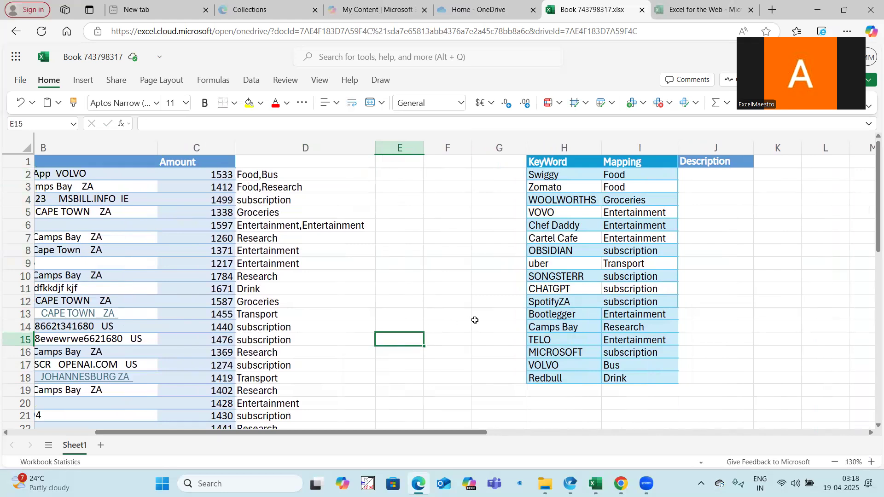
pyautogui.click(556, 172)
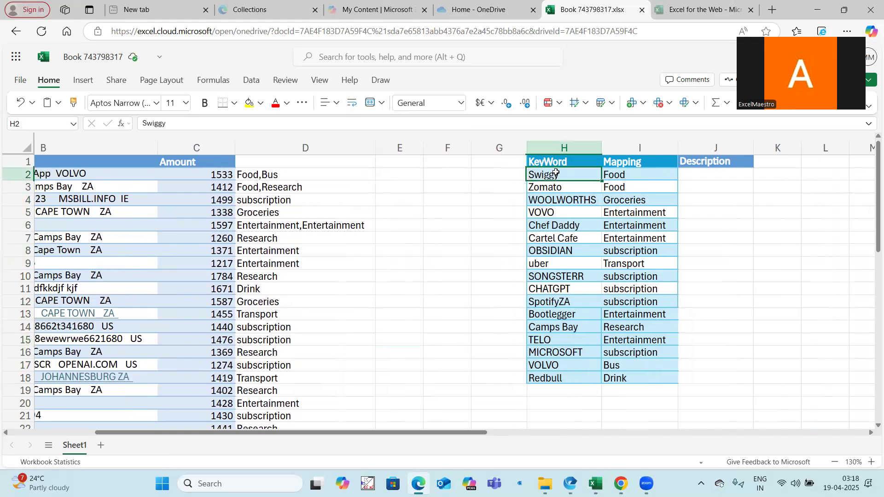
pyautogui.click(71, 149)
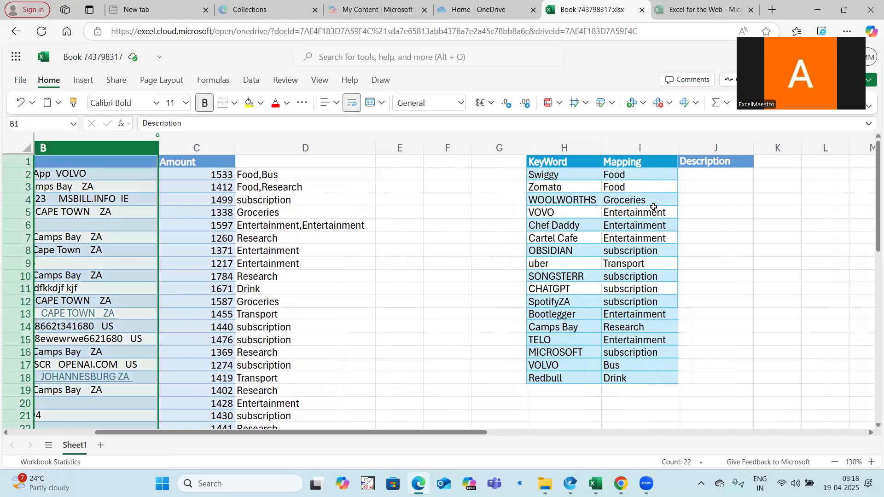
# - Enter =SEARCH(H2,$B$2:$B$22) in J2 to look for the first keyword across all transaction descriptions
pyautogui.click(707, 176)
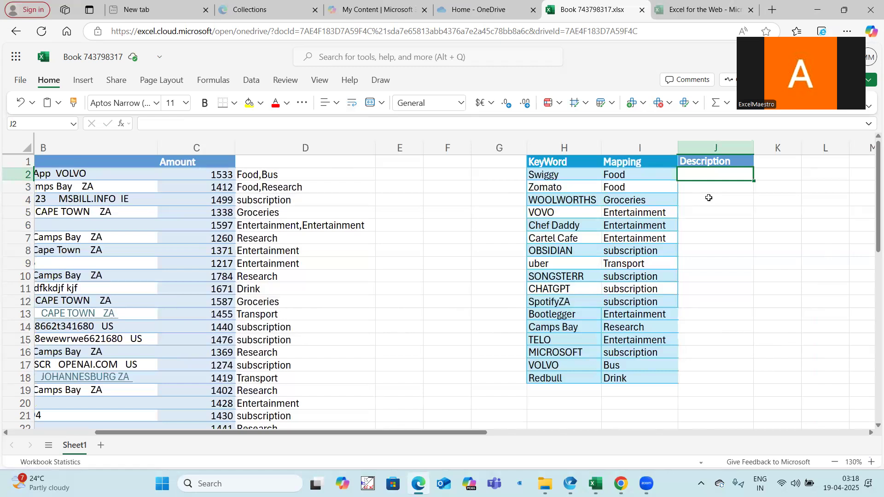
pyautogui.write('=s')
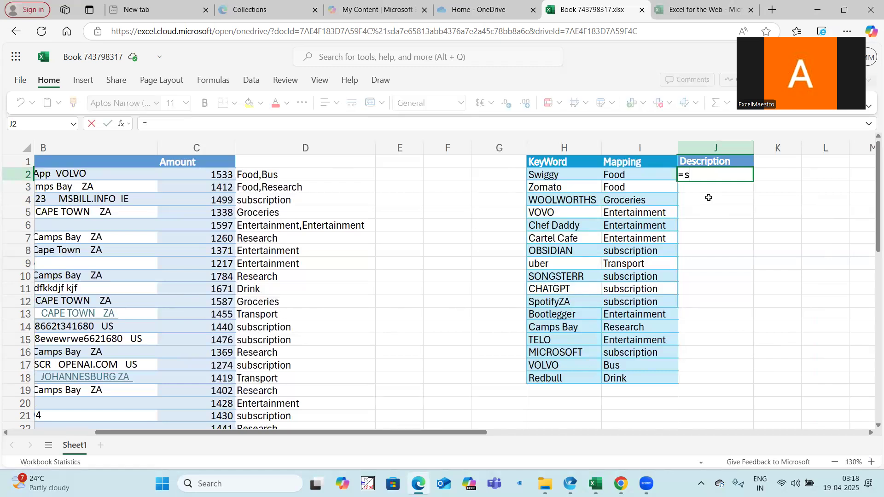
pyautogui.write('earch(H2')
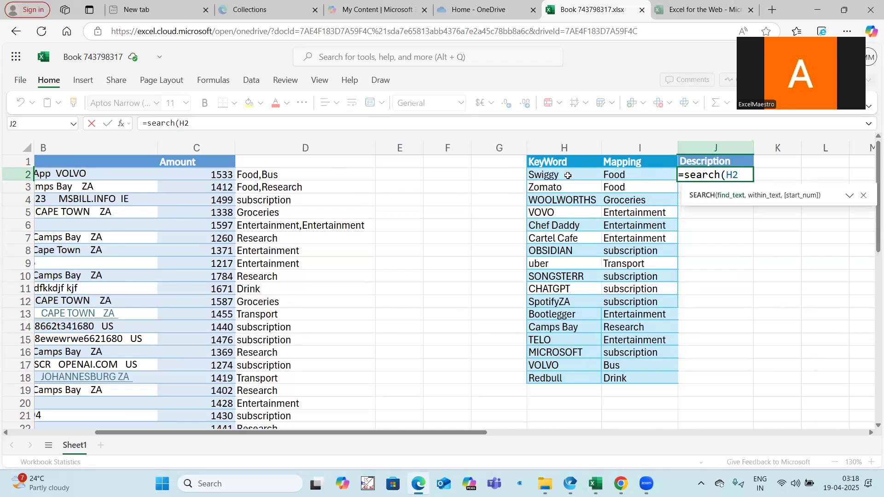
pyautogui.write(',')
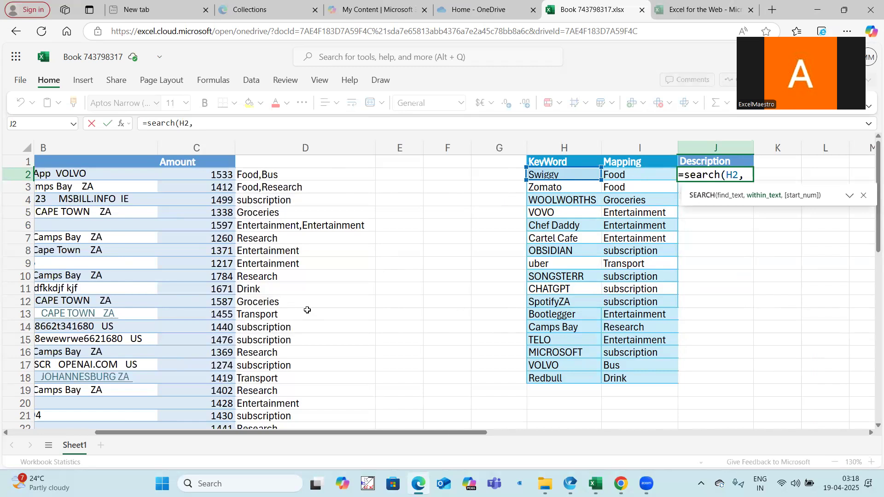
pyautogui.moveTo(240, 433); pyautogui.dragTo(174, 434)
pyautogui.click(110, 172)
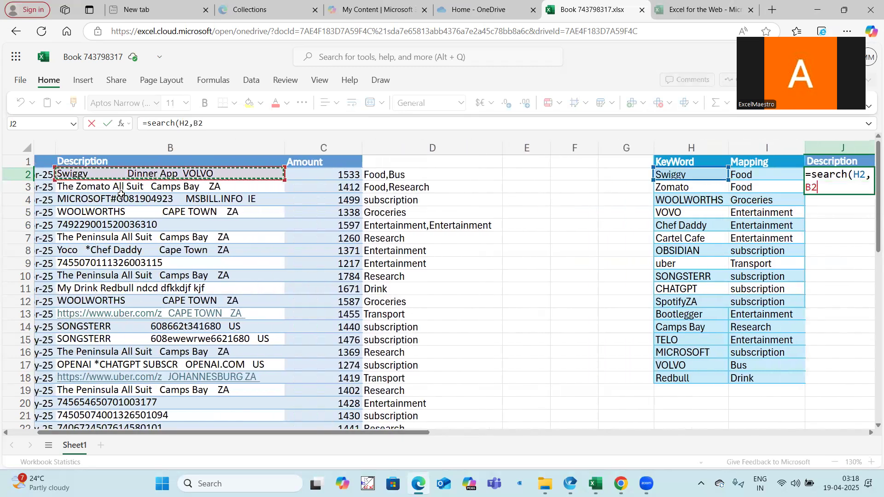
pyautogui.hotkey('ctrl', 'shift', 'Down')
pyautogui.press('F4')
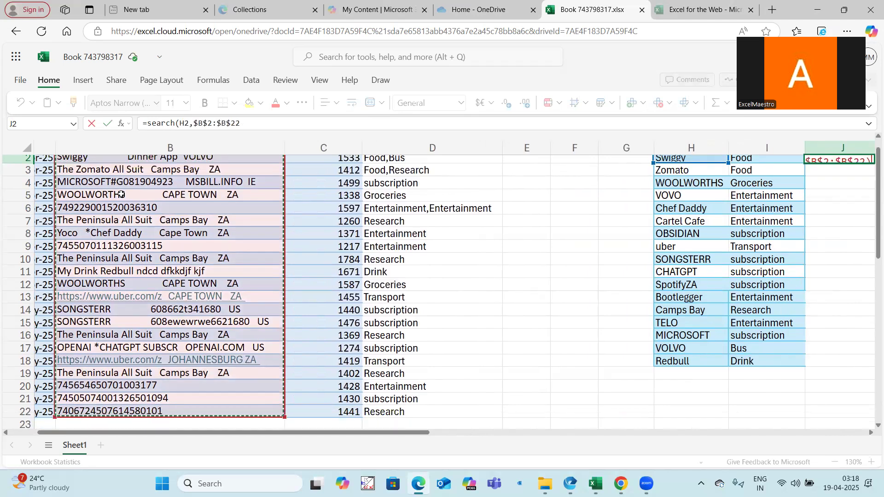
pyautogui.press('Return')
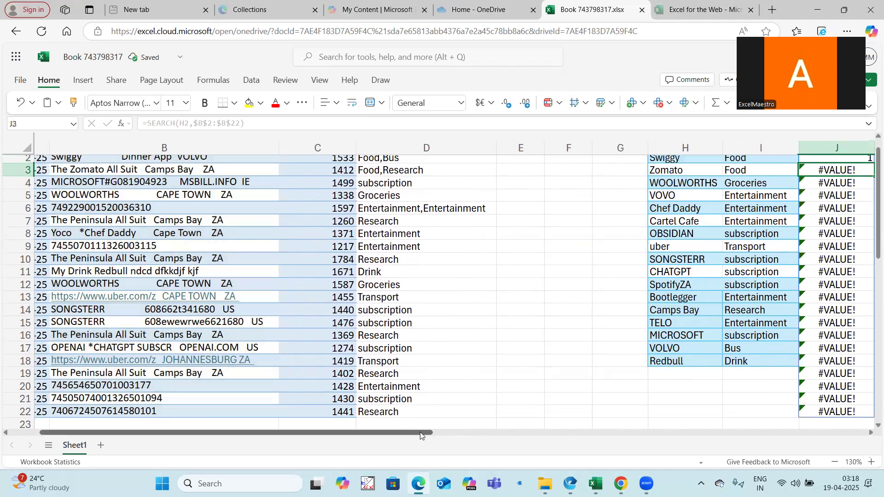
# - Wrap the SEARCH formula in J2 in ISNUMBER so it tests each description for a match
pyautogui.moveTo(421, 433); pyautogui.dragTo(509, 433)
pyautogui.hscroll(1, 540, 288)
pyautogui.scroll(1, 469, 172)
pyautogui.click(467, 177)
pyautogui.click(616, 173)
pyautogui.scroll(-3, 645, 373)
pyautogui.scroll(3, 645, 367)
pyautogui.click(149, 125)
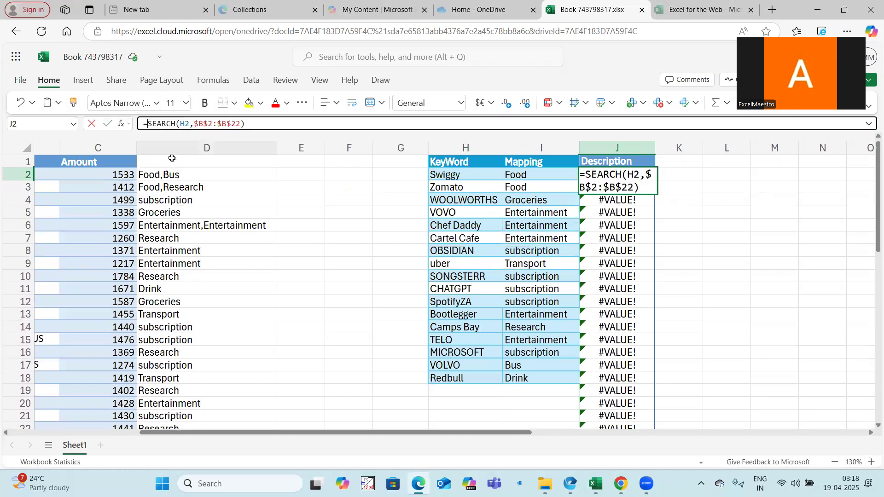
pyautogui.write('isnumber')
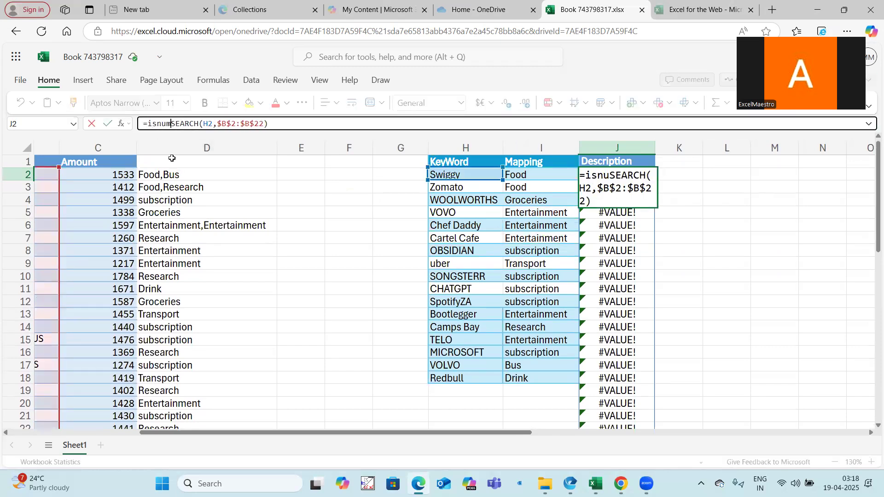
pyautogui.write('(')
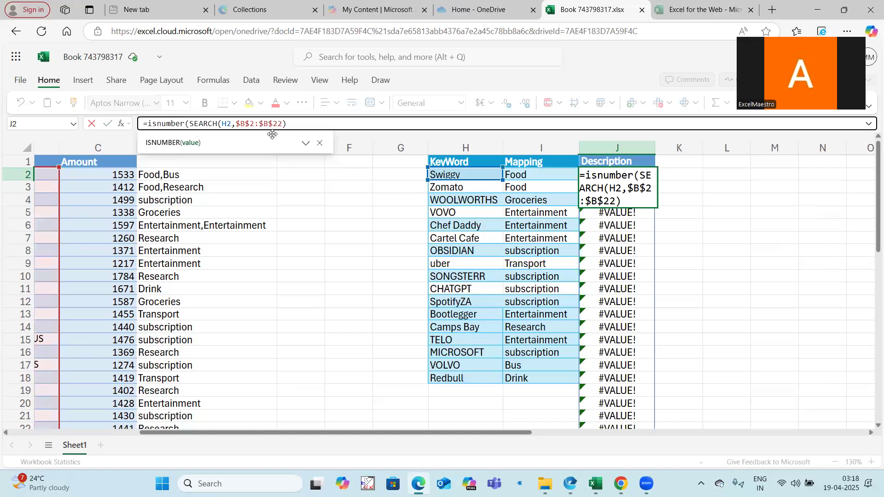
pyautogui.click(308, 122)
pyautogui.write(')')
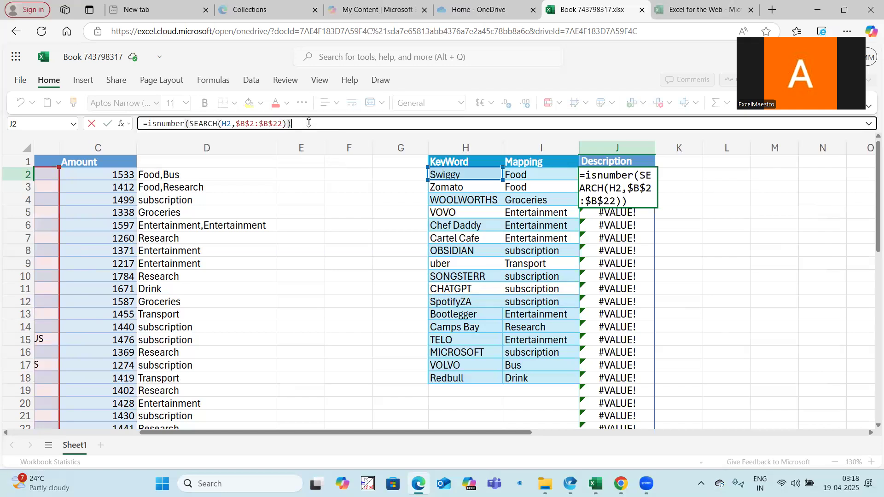
pyautogui.press('Return')
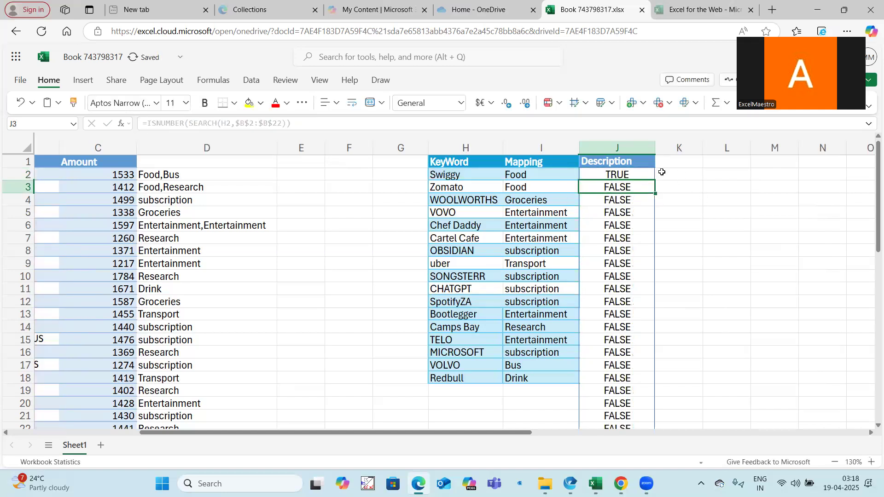
# - Begin a FILTER function in front of the ISNUMBER test in J2, using B2 as its array reference
pyautogui.click(609, 173)
pyautogui.press('F2')
pyautogui.write('filter')
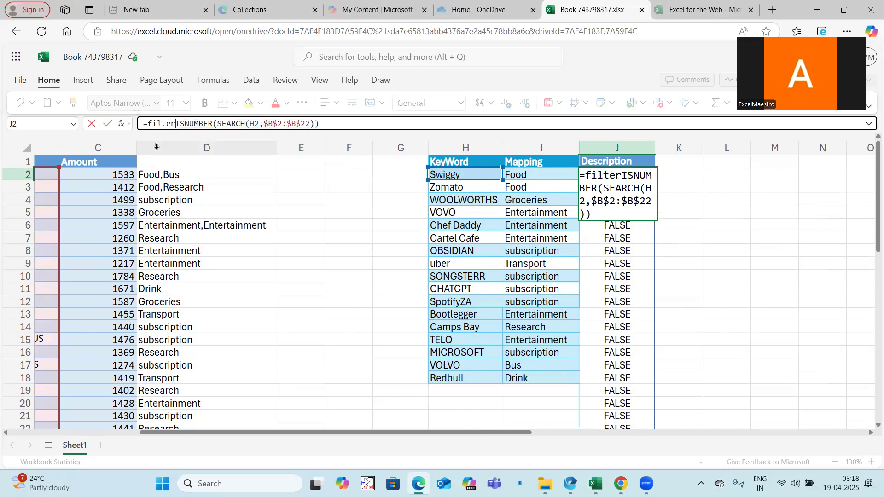
pyautogui.write('(')
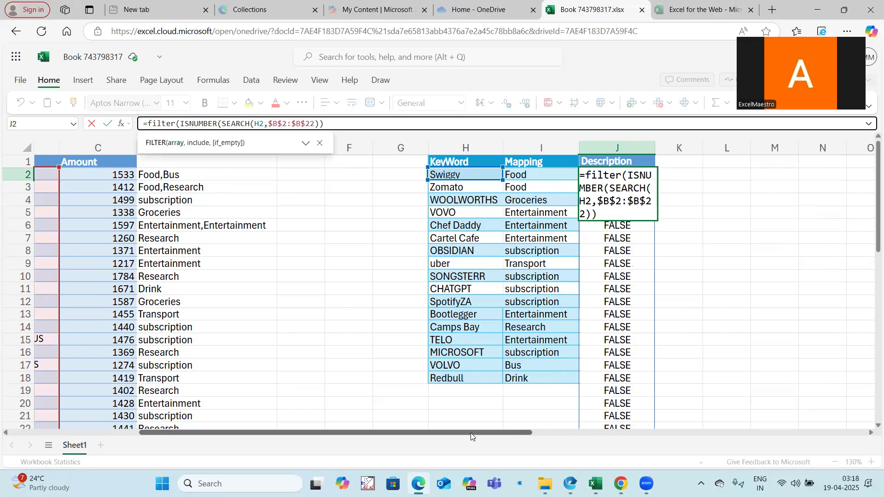
pyautogui.moveTo(473, 437); pyautogui.dragTo(343, 437)
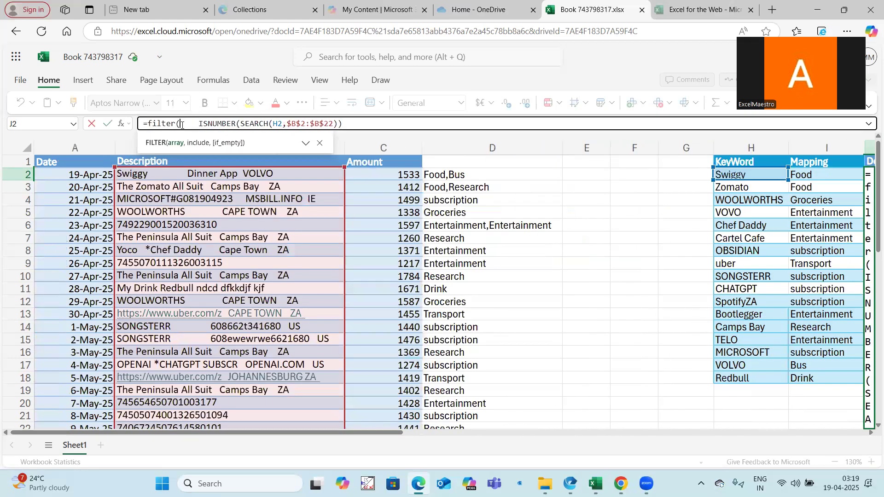
pyautogui.click(235, 173)
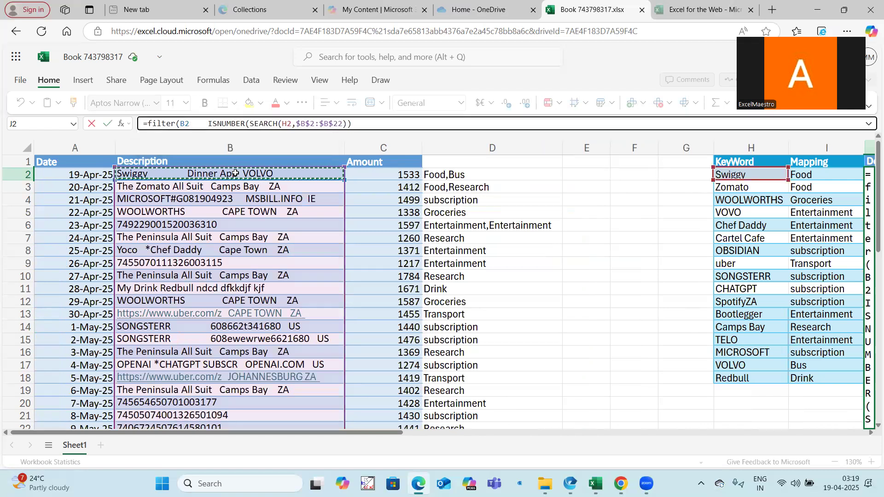
pyautogui.press('F4')
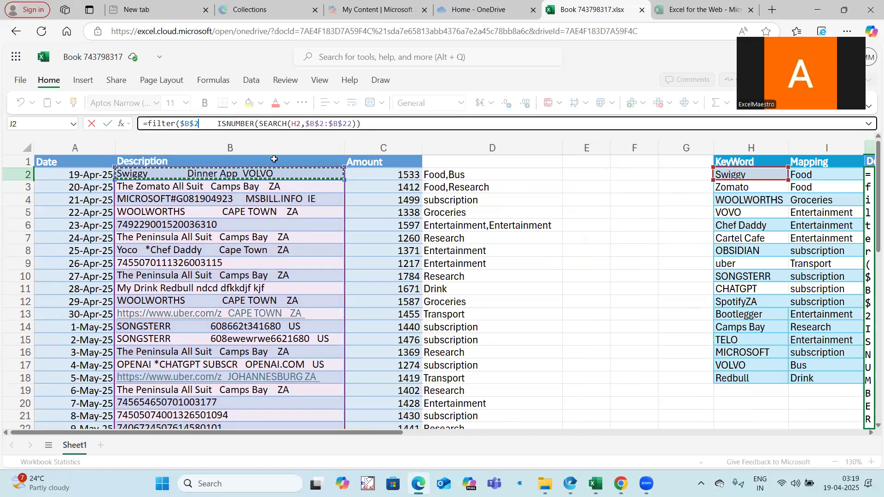
pyautogui.press('F4')
pyautogui.press('F4')
pyautogui.press('F4')
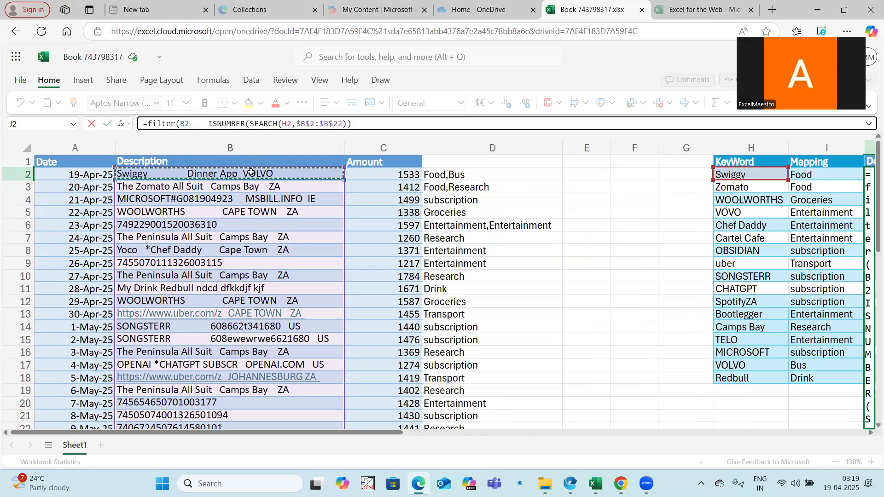
# - Cut the ISNUMBER(SEARCH(H2,$B$2:$B$22)) expression out of the J2 formula
pyautogui.hotkey('shift', 'End')
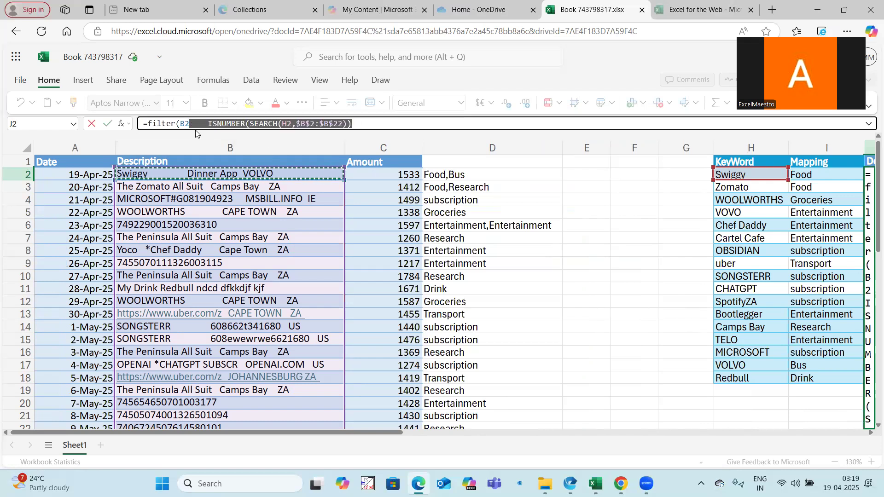
pyautogui.moveTo(210, 124); pyautogui.dragTo(349, 124)
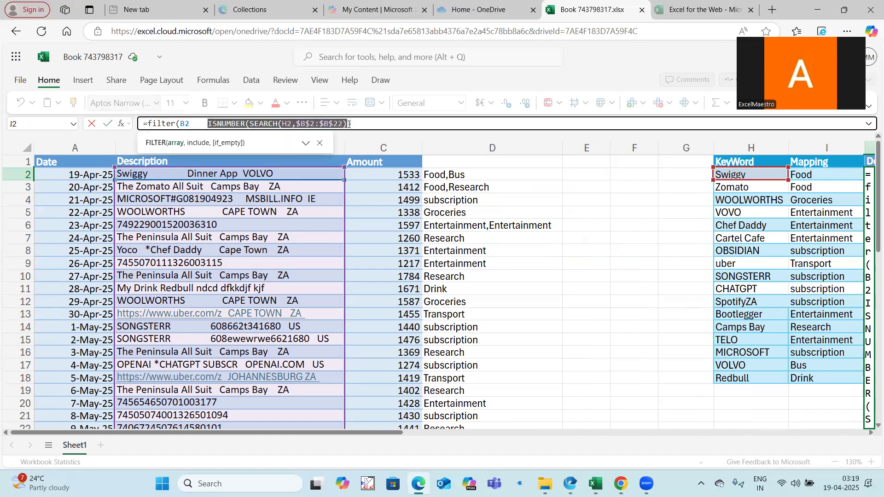
pyautogui.press('BackSpace')
pyautogui.press('BackSpace')
pyautogui.press('BackSpace')
pyautogui.press('BackSpace')
pyautogui.press('pagedown')
pyautogui.press('Right')
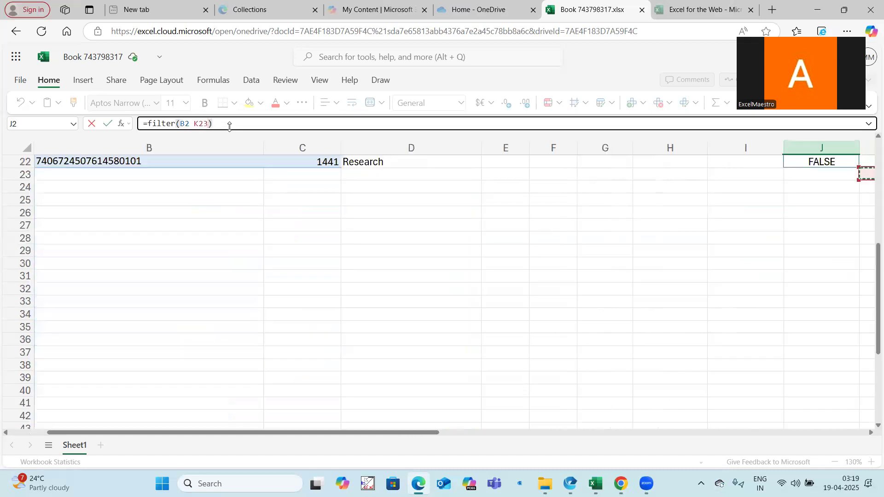
# - Remove the stray K23 reference and B2 from the J2 formula, leaving only =filter(
pyautogui.write('\\')
pyautogui.press('BackSpace')
pyautogui.press('BackSpace')
pyautogui.press('BackSpace')
pyautogui.press('BackSpace')
pyautogui.press('BackSpace')
pyautogui.press('BackSpace')
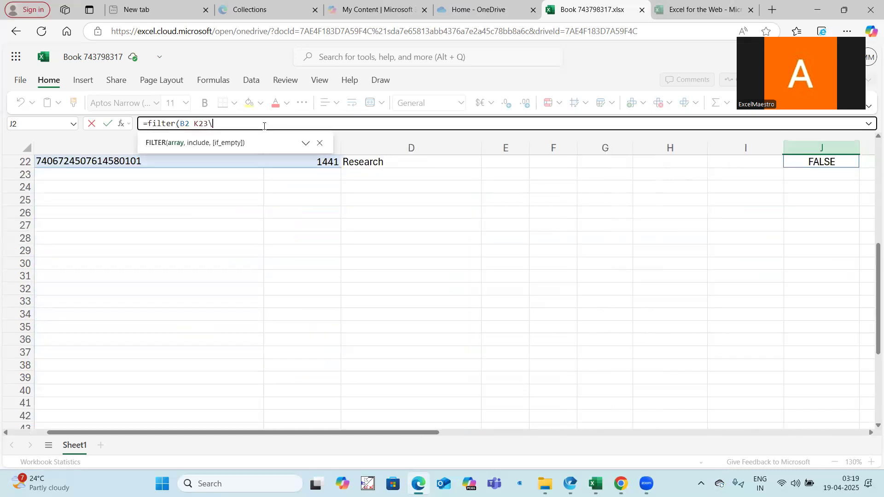
pyautogui.scroll(7, 242, 207)
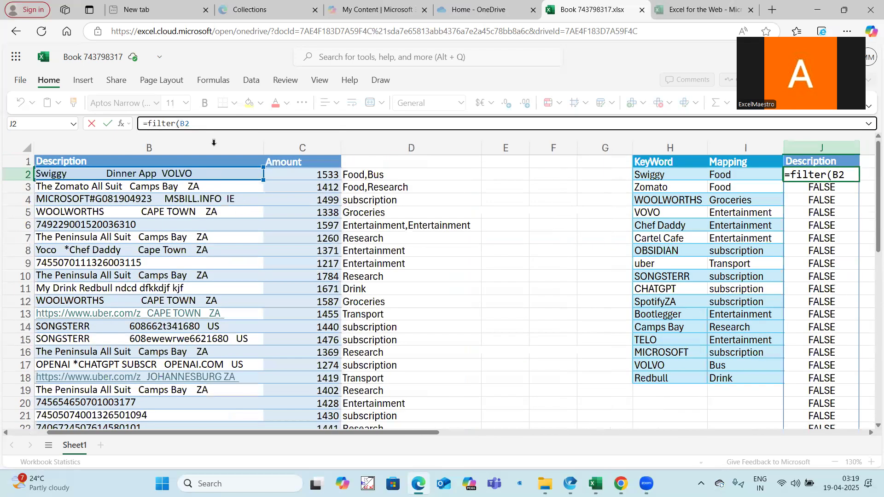
pyautogui.press('BackSpace')
pyautogui.press('BackSpace')
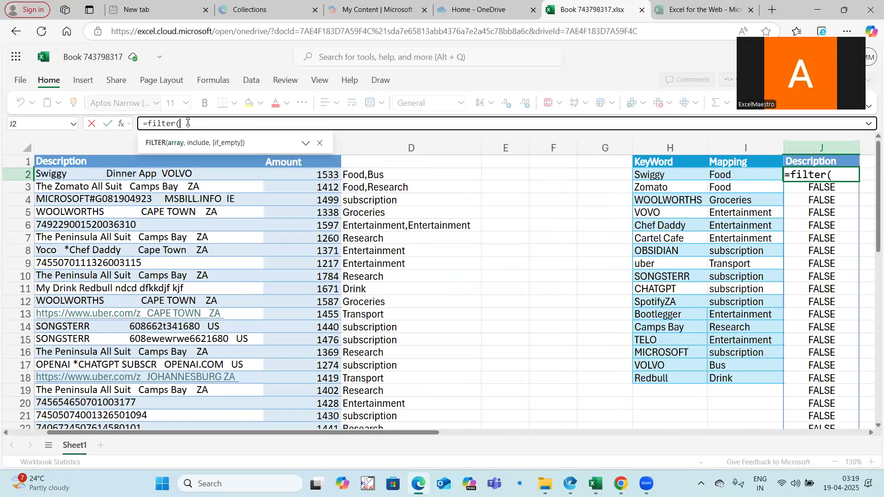
pyautogui.click(169, 174)
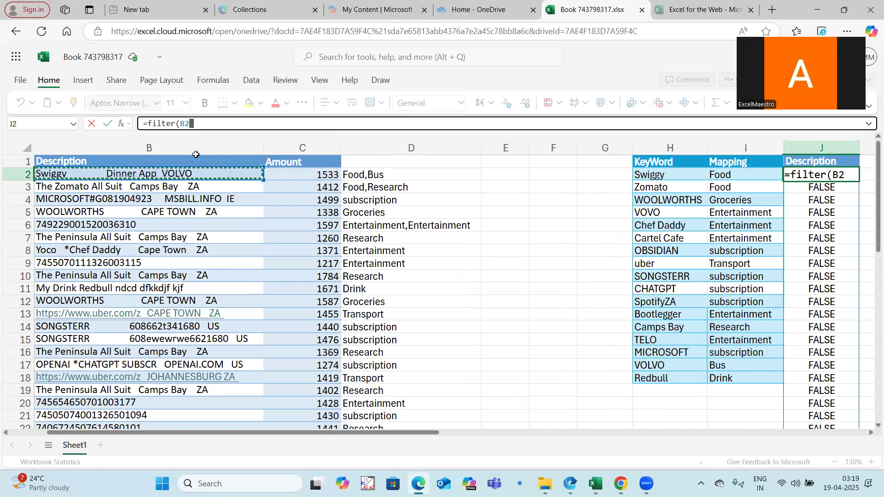
pyautogui.click(211, 123)
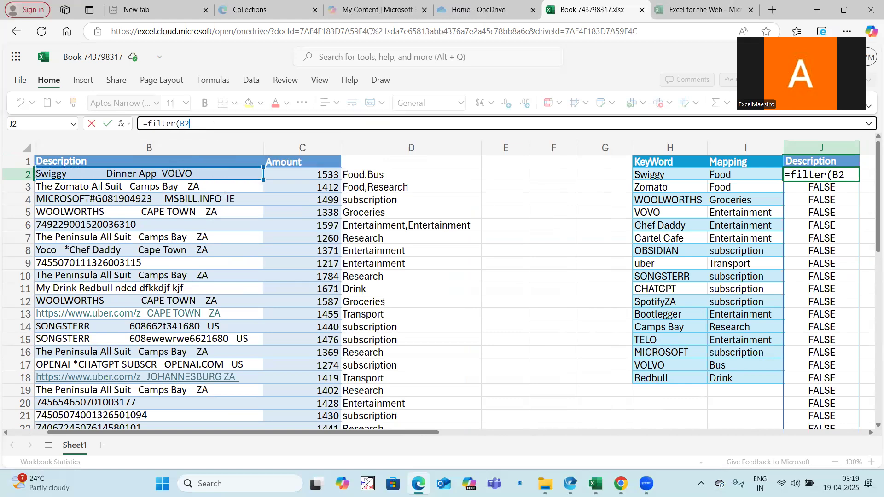
pyautogui.press('BackSpace')
pyautogui.press('BackSpace')
pyautogui.press('BackSpace')
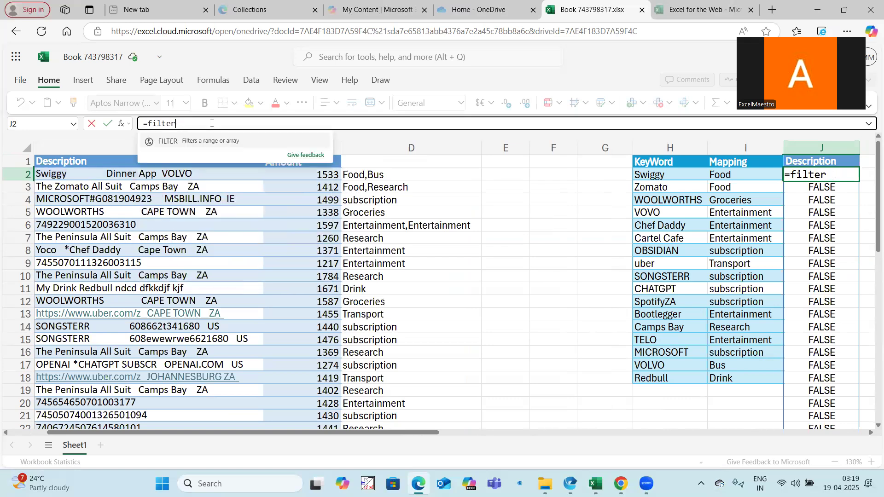
pyautogui.write('(')
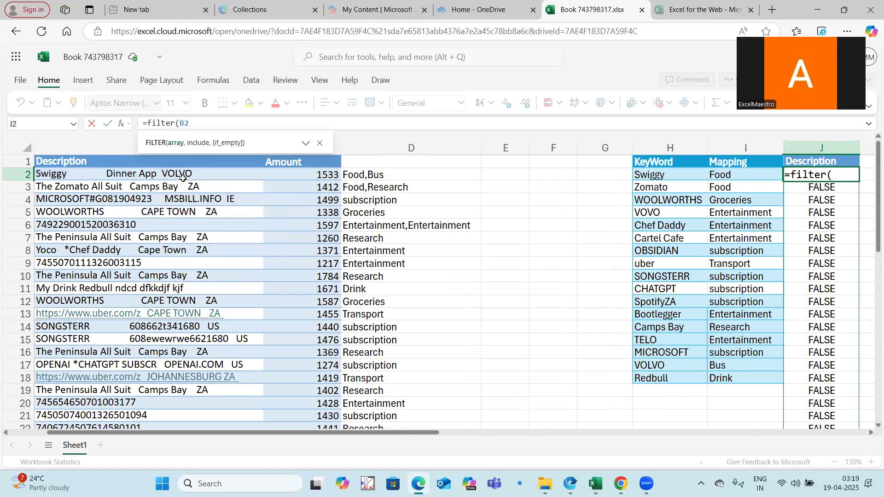
# - Complete J2's FILTER formula with $B$2:$B$22 as the array and ISNUMBER(SEARCH(H2,$B$2:$B$22)) as the include condition
pyautogui.click(182, 179)
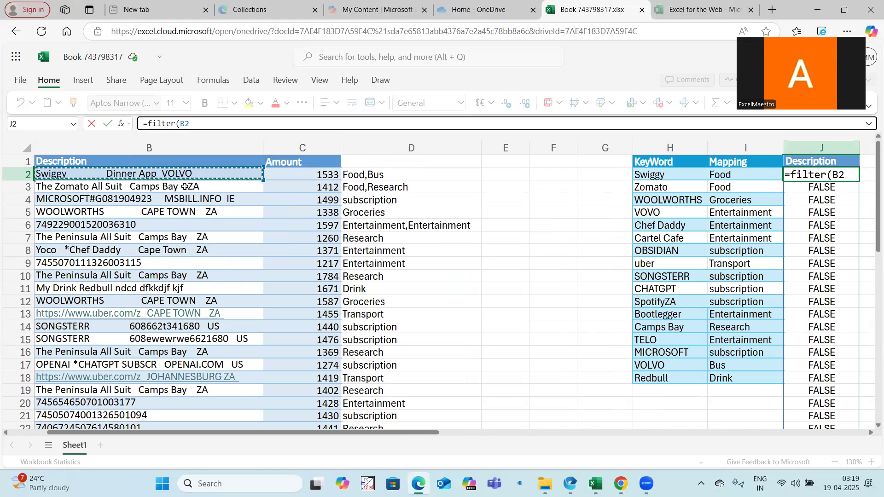
pyautogui.moveTo(184, 186); pyautogui.dragTo(212, 290)
pyautogui.scroll(3, 212, 276)
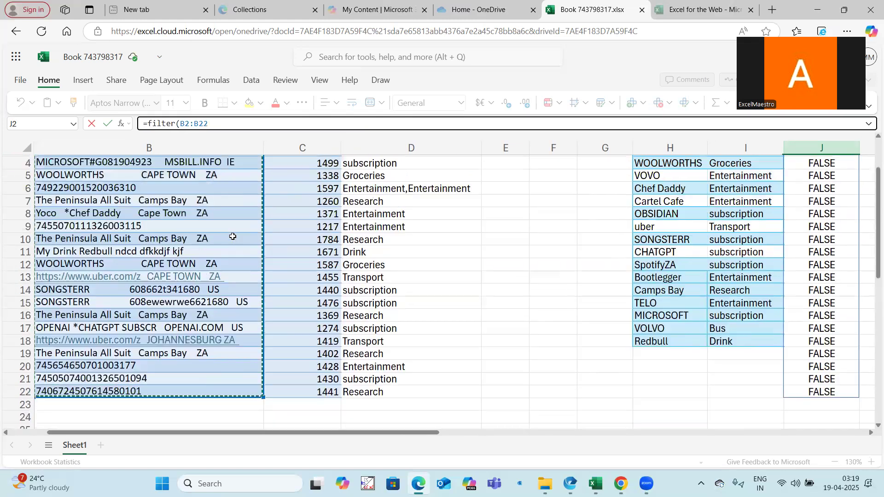
pyautogui.press('F4')
pyautogui.click(240, 121)
pyautogui.write(',ISNUMBER(SEARCH(H2,$B$2:$B$22)')
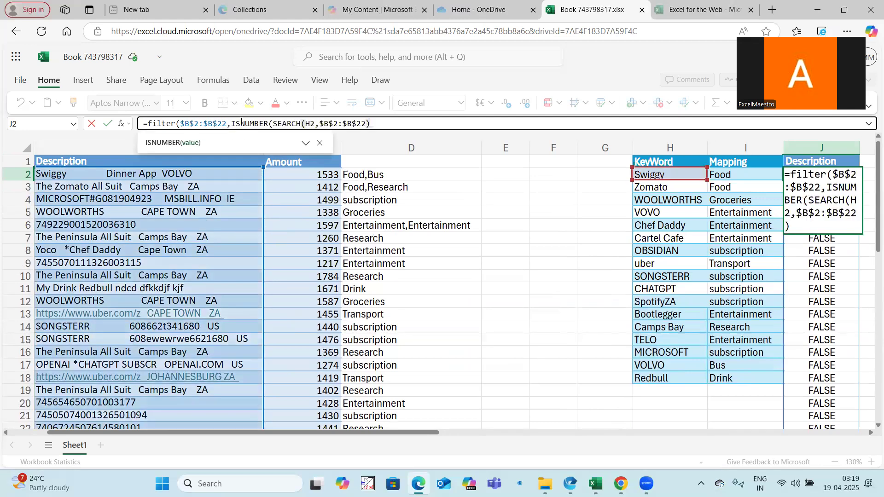
pyautogui.write(')')
pyautogui.press('Return')
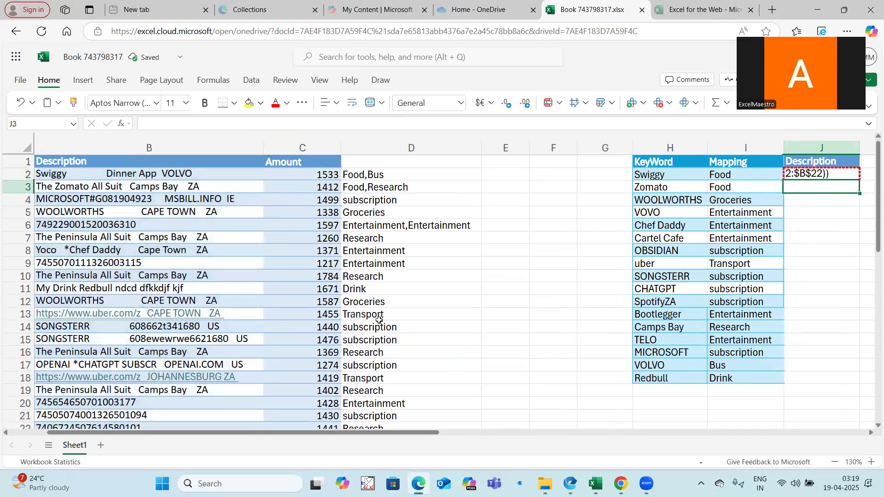
# - Add the missing closing parenthesis to the FILTER formula in J2 and enter it again
pyautogui.moveTo(428, 434); pyautogui.dragTo(455, 432)
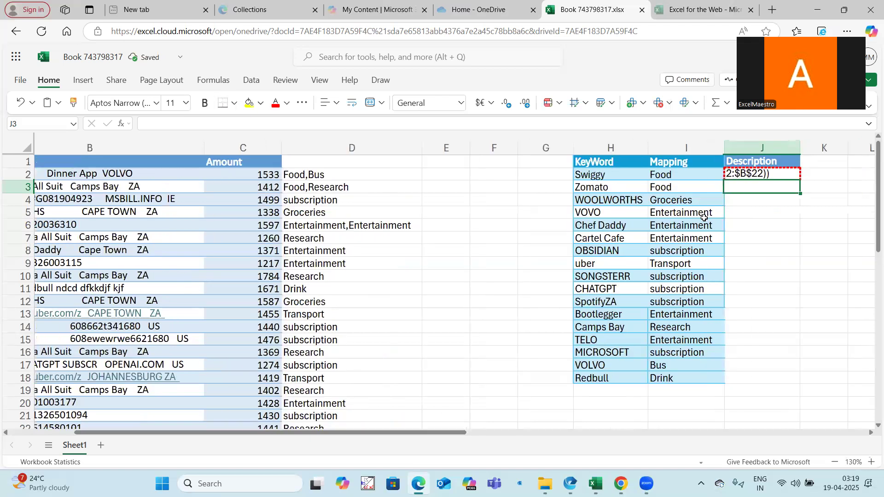
pyautogui.click(760, 174)
pyautogui.click(385, 124)
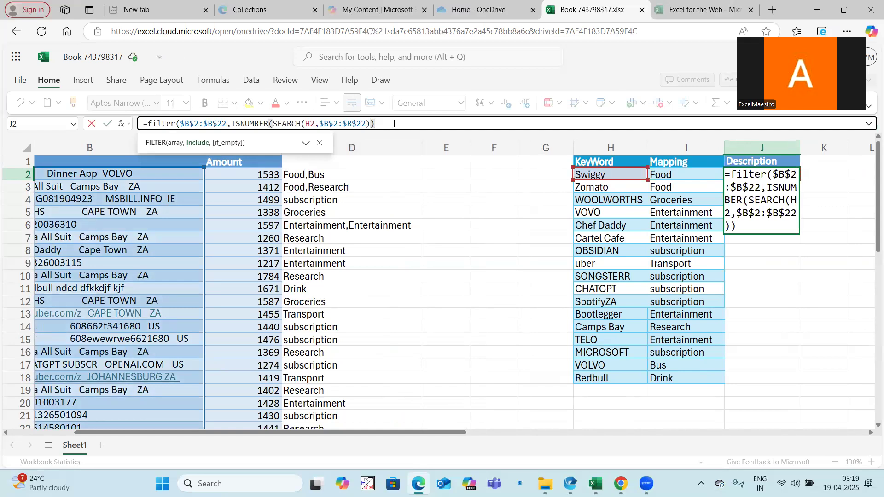
pyautogui.press('Return')
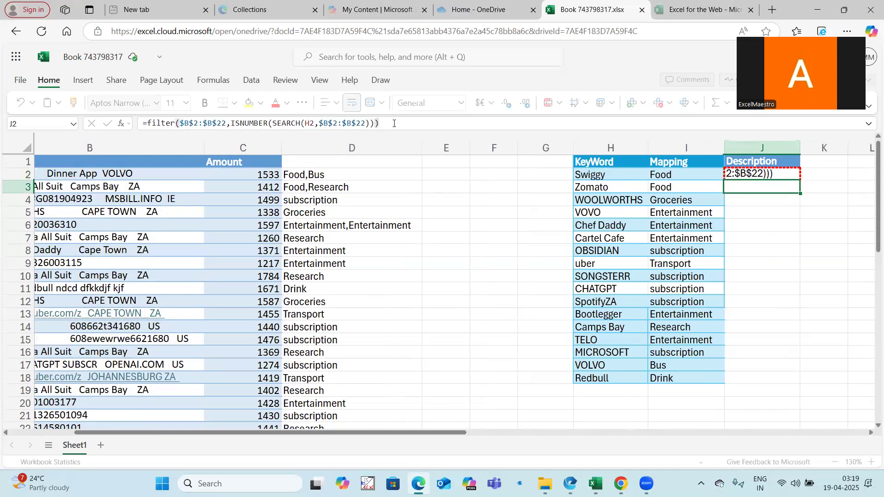
# - Widen the Description column J enough to fit the full description returned in J2
pyautogui.click(742, 175)
pyautogui.moveTo(800, 148); pyautogui.dragTo(841, 149)
pyautogui.moveTo(447, 431); pyautogui.dragTo(488, 433)
pyautogui.click(702, 213)
pyautogui.click(690, 178)
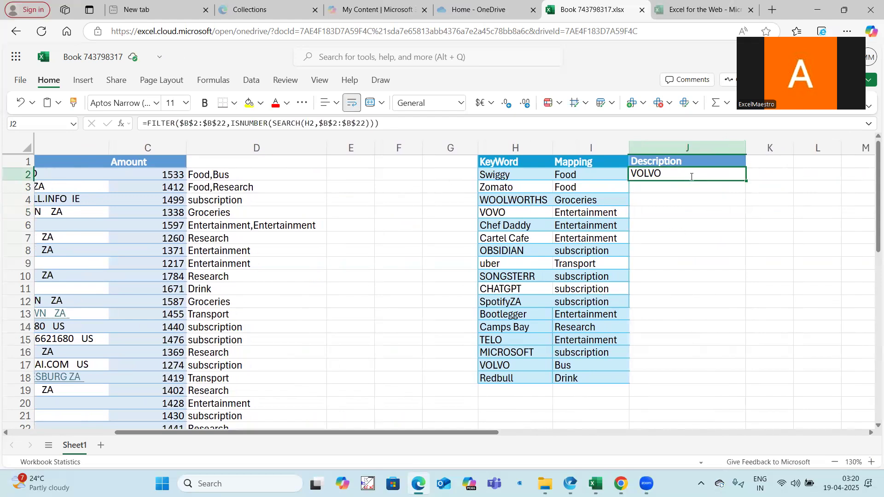
pyautogui.doubleClick(692, 177)
pyautogui.press('Escape')
pyautogui.click(700, 238)
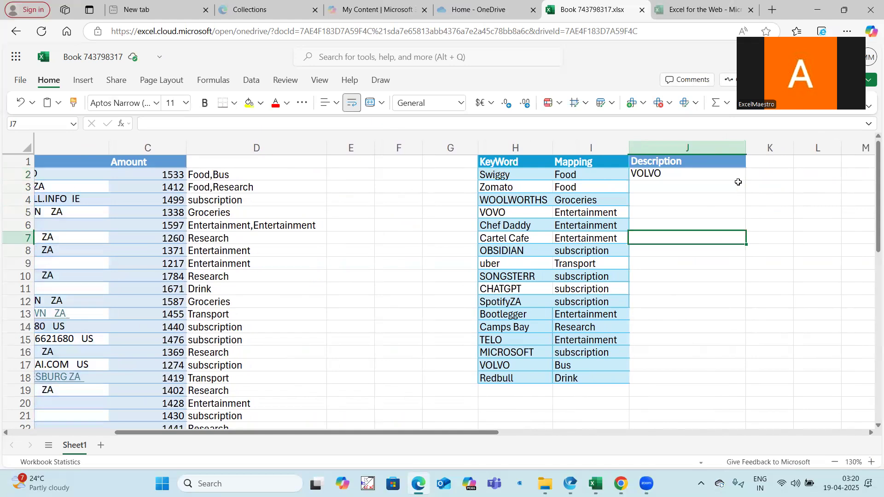
pyautogui.click(729, 174)
pyautogui.moveTo(746, 148); pyautogui.dragTo(832, 148)
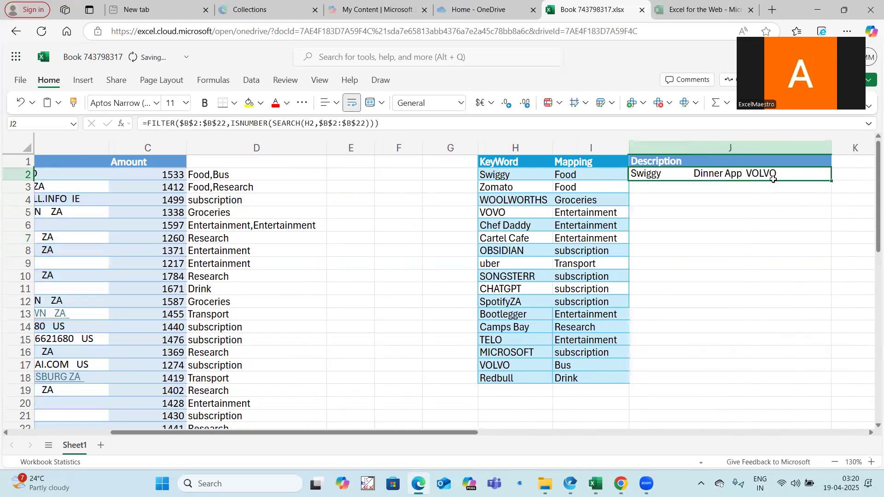
pyautogui.moveTo(458, 432); pyautogui.dragTo(488, 433)
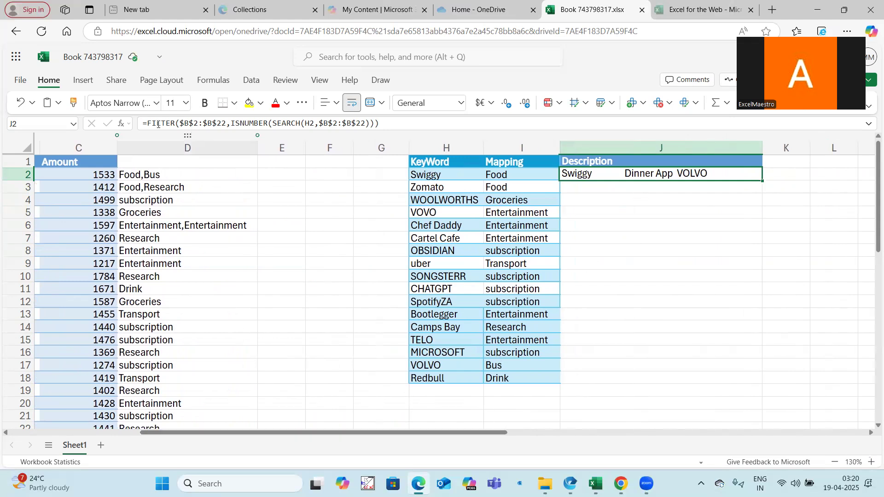
# - Wrap J2's FILTER formula in TOCOL, adding its opening and closing parentheses
pyautogui.press('F2')
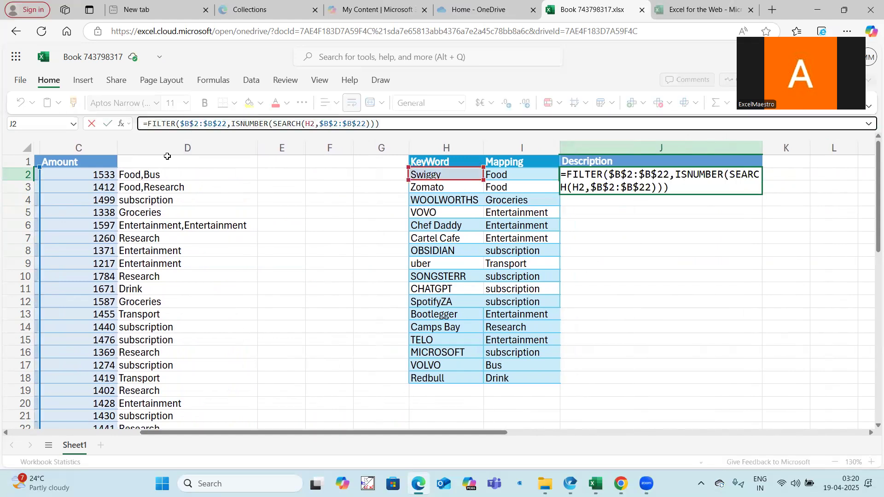
pyautogui.write('Tocol')
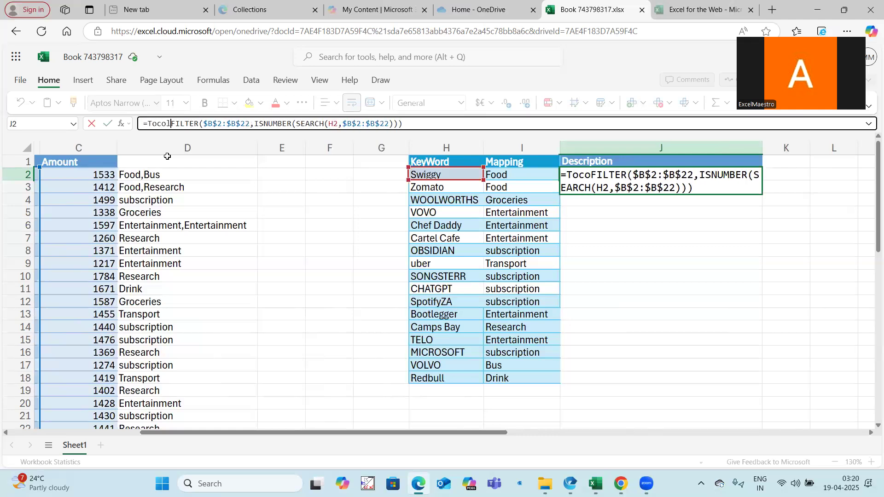
pyautogui.write('(')
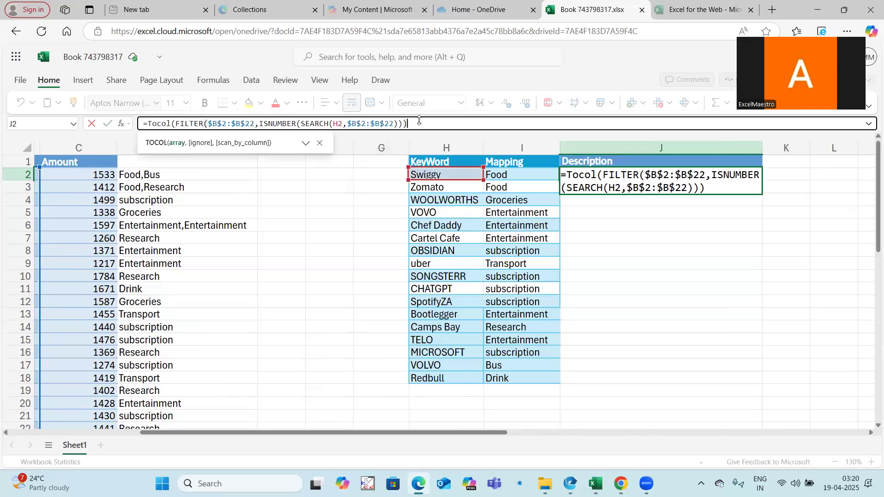
pyautogui.write(')')
pyautogui.press('Return')
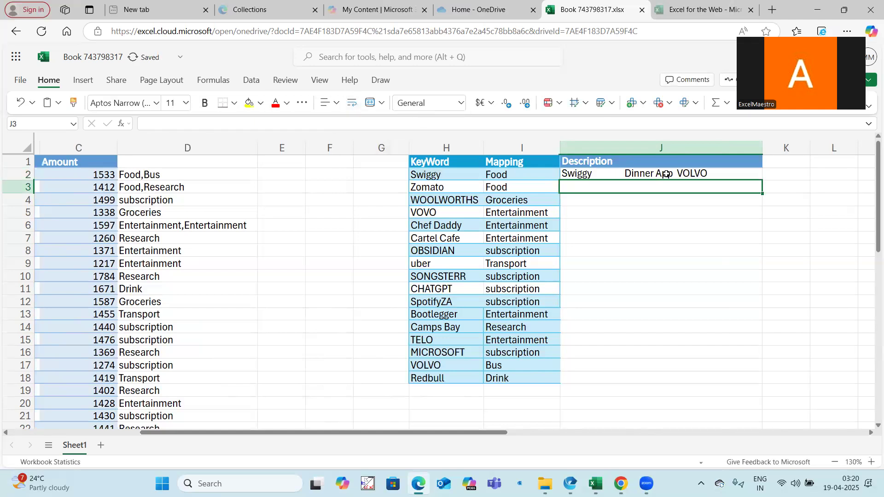
# - Try filling the TOCOL formula from J2 down to J18, and undo the fill
pyautogui.click(708, 176)
pyautogui.moveTo(763, 182); pyautogui.dragTo(737, 377)
pyautogui.click(746, 175)
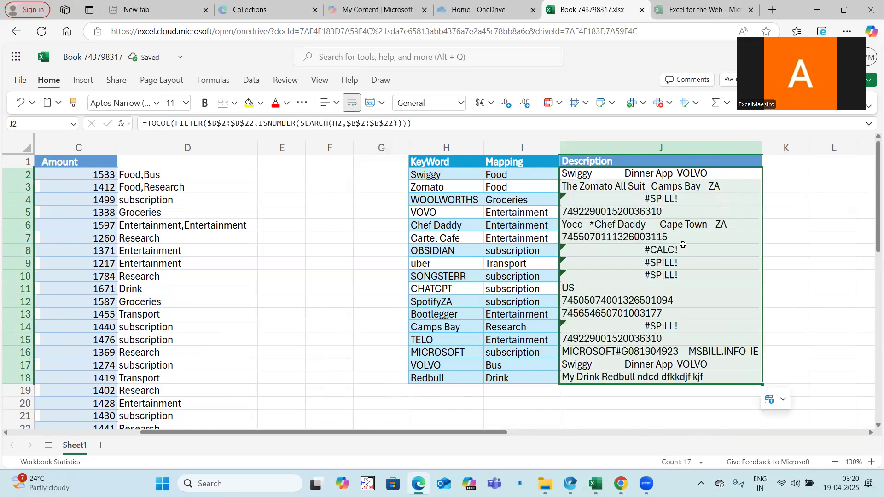
pyautogui.hotkey('ctrl', 'z')
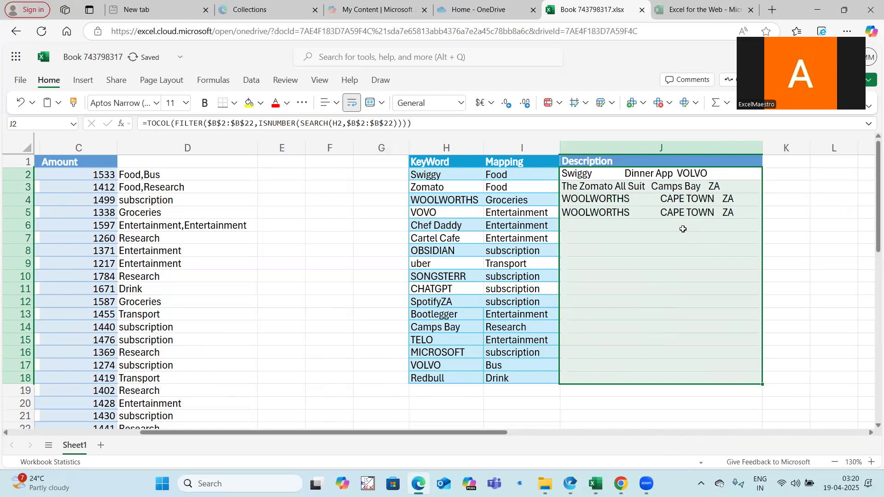
pyautogui.click(687, 175)
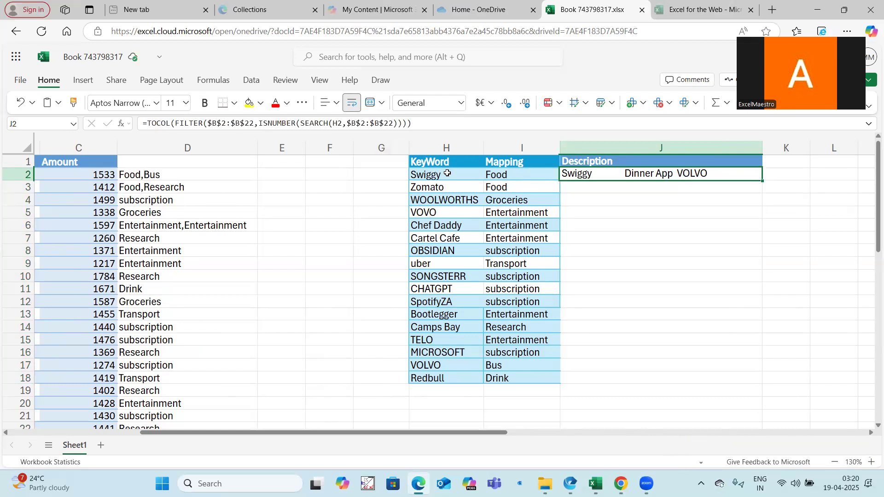
# - Append Swiggy to the Peninsula All Suit description in B7 and check the spilled matches in J2:J3
pyautogui.moveTo(381, 429); pyautogui.dragTo(264, 430)
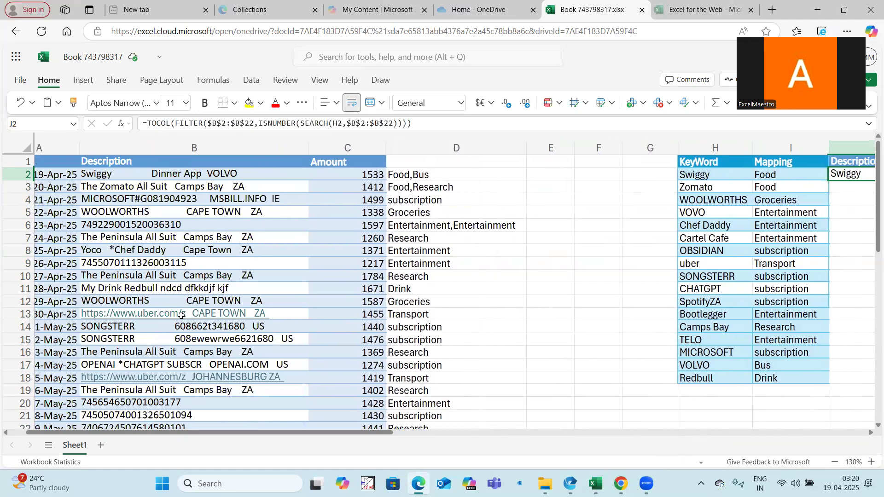
pyautogui.doubleClick(257, 237)
pyautogui.write('Swiggy')
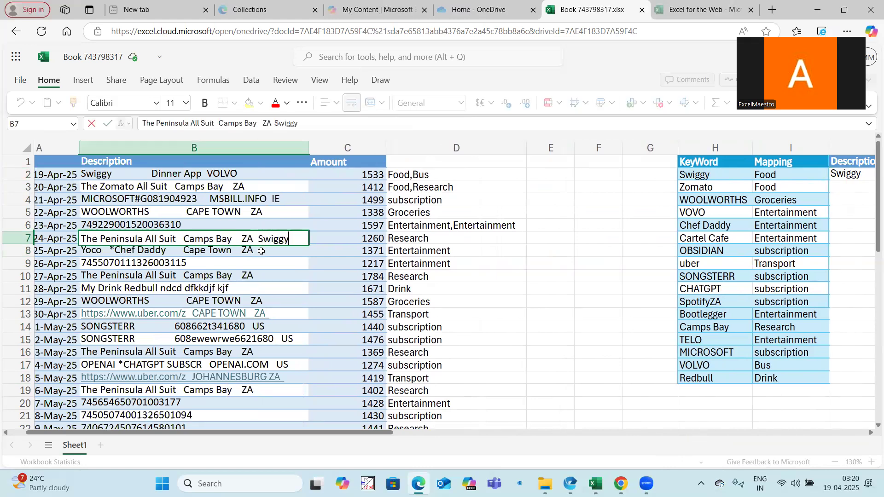
pyautogui.click(481, 312)
pyautogui.moveTo(371, 432); pyautogui.dragTo(485, 432)
pyautogui.click(595, 178)
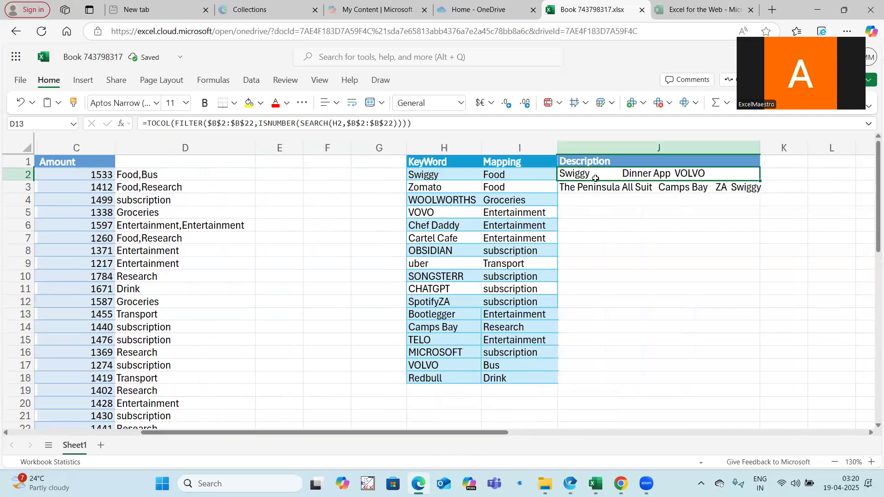
pyautogui.moveTo(595, 178); pyautogui.dragTo(596, 188)
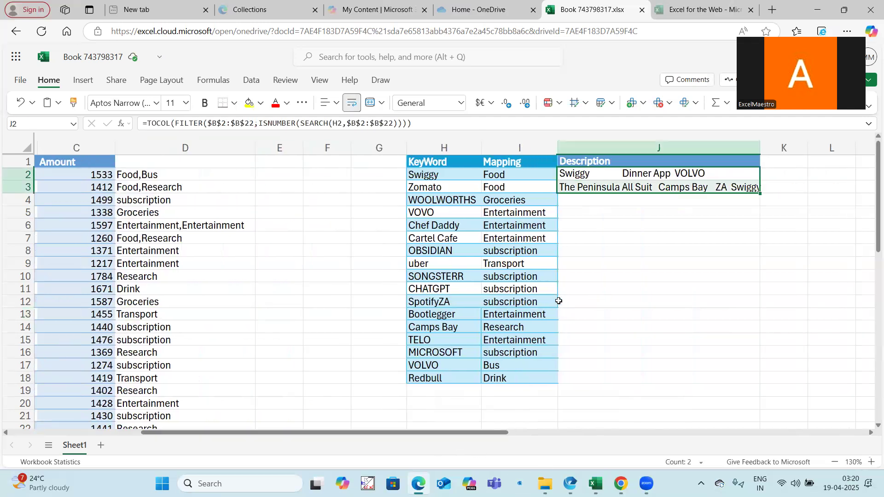
pyautogui.click(589, 238)
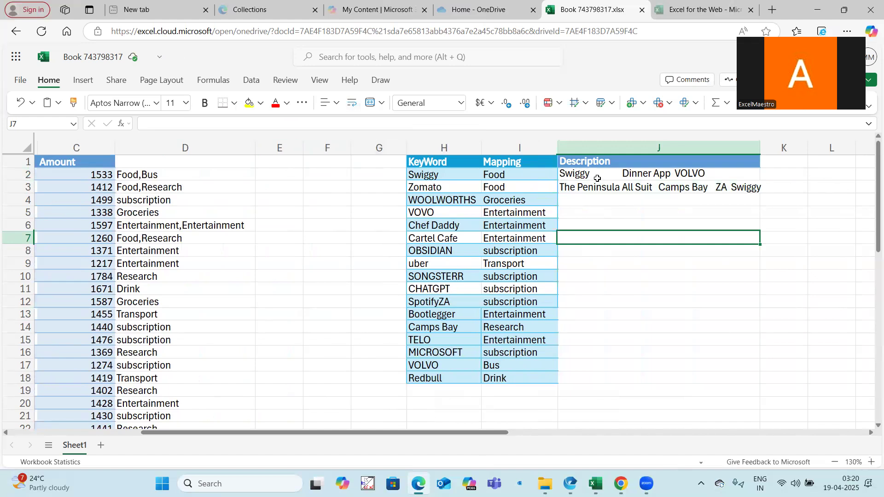
pyautogui.click(594, 174)
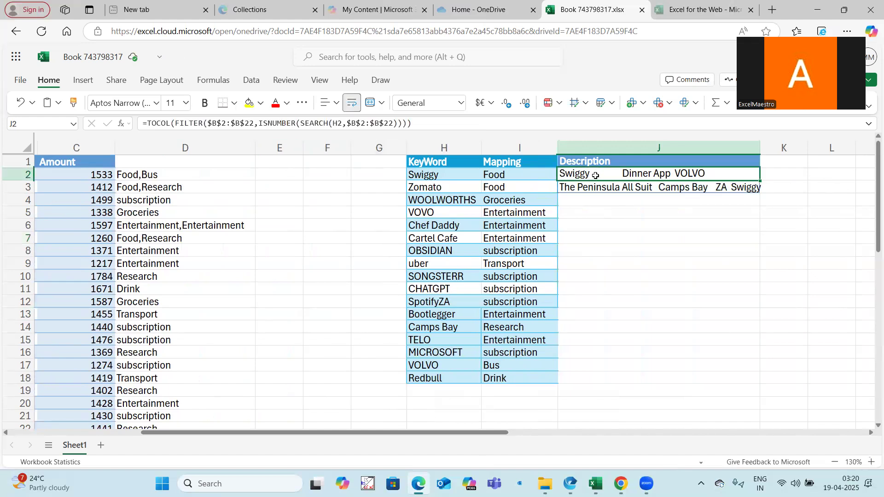
pyautogui.moveTo(595, 175); pyautogui.dragTo(596, 184)
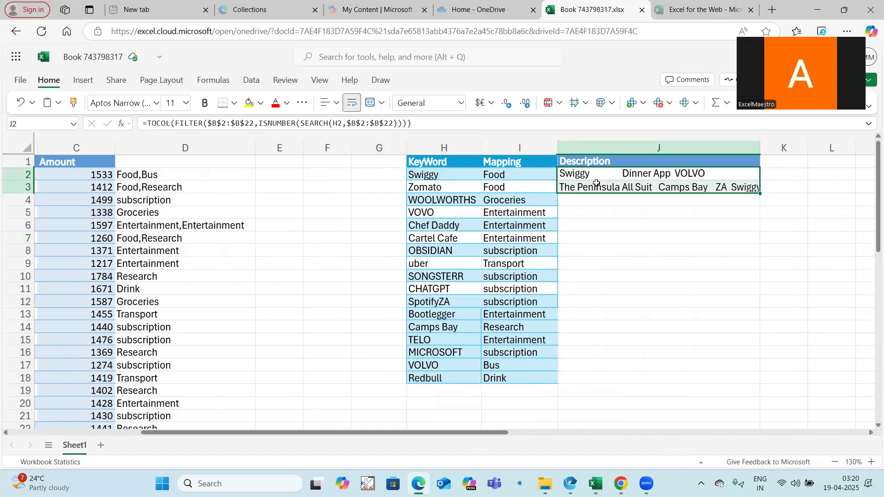
# - Replace TOCOL with TOROW in the J2 formula
pyautogui.click(170, 123)
pyautogui.press('BackSpace')
pyautogui.press('BackSpace')
pyautogui.press('BackSpace')
pyautogui.write('row')
pyautogui.press('Tab')
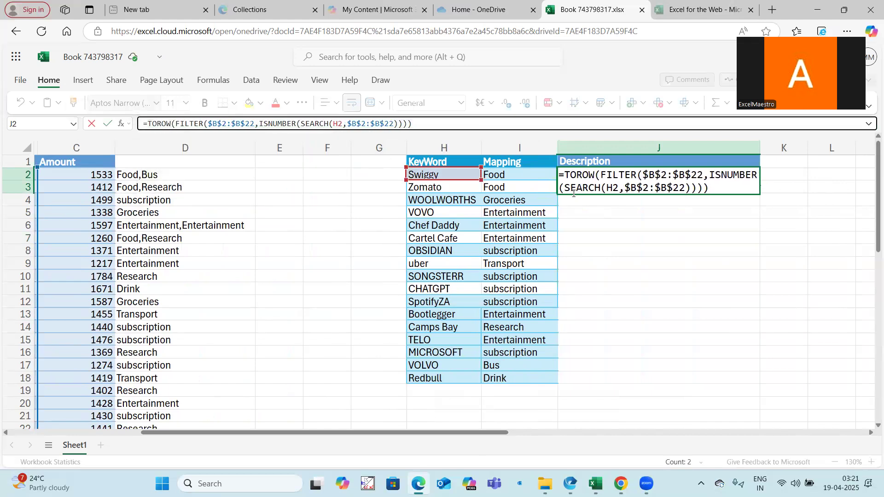
pyautogui.press('Return')
pyautogui.click(720, 238)
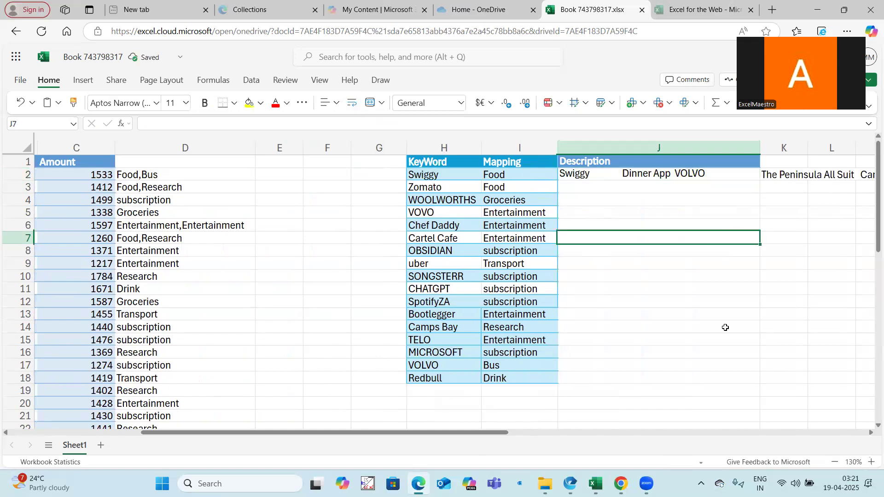
# - Fill the TOROW formula from J2 down to J18
pyautogui.moveTo(498, 437); pyautogui.dragTo(515, 436)
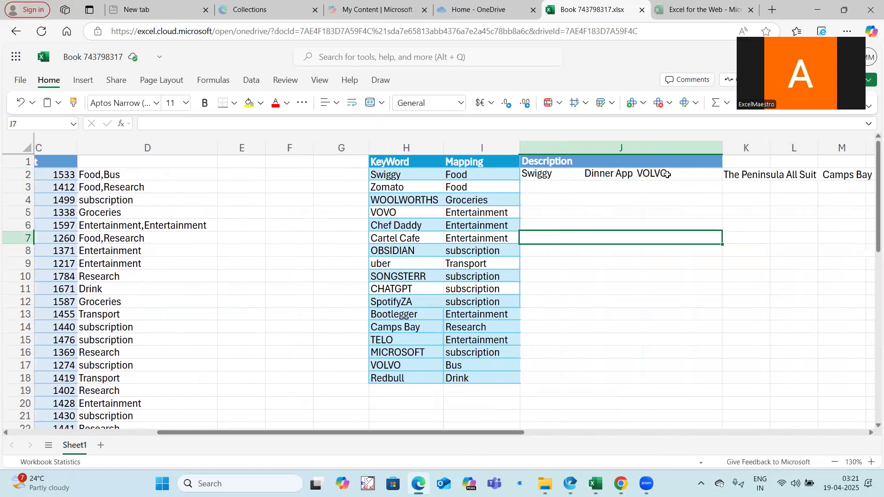
pyautogui.moveTo(666, 174); pyautogui.dragTo(748, 174)
pyautogui.moveTo(715, 203); pyautogui.dragTo(714, 173)
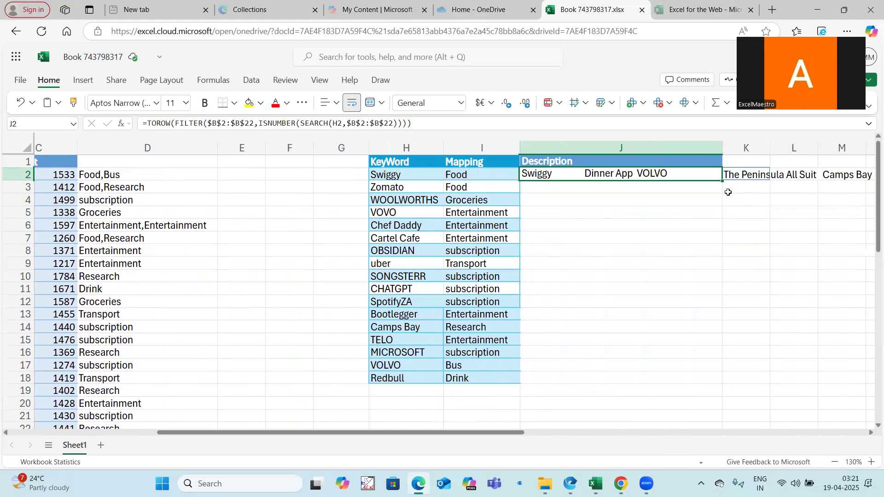
pyautogui.moveTo(721, 181); pyautogui.dragTo(704, 374)
# - Autofit column L and widen column K to make room for the spilled descriptions
pyautogui.moveTo(488, 431); pyautogui.dragTo(574, 432)
pyautogui.doubleClick(617, 148)
pyautogui.moveTo(569, 147); pyautogui.dragTo(593, 152)
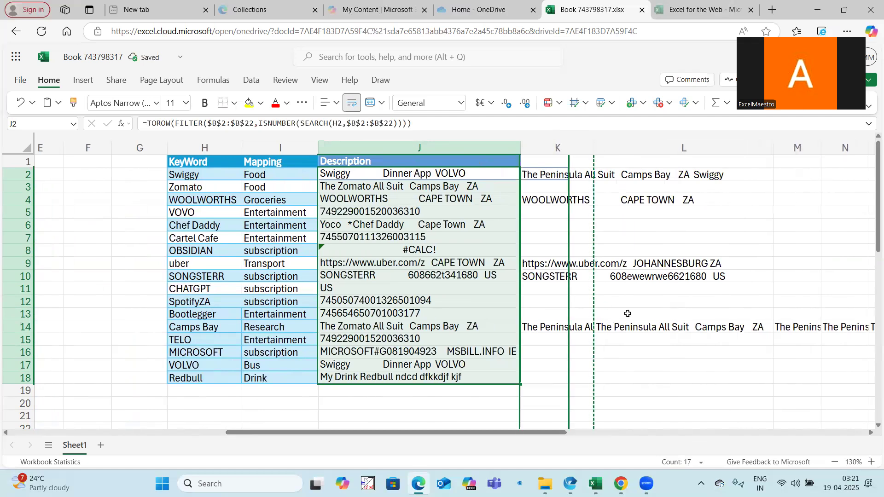
# - Replace TOROW with TRANSPOSE in the J2 formula
pyautogui.click(394, 173)
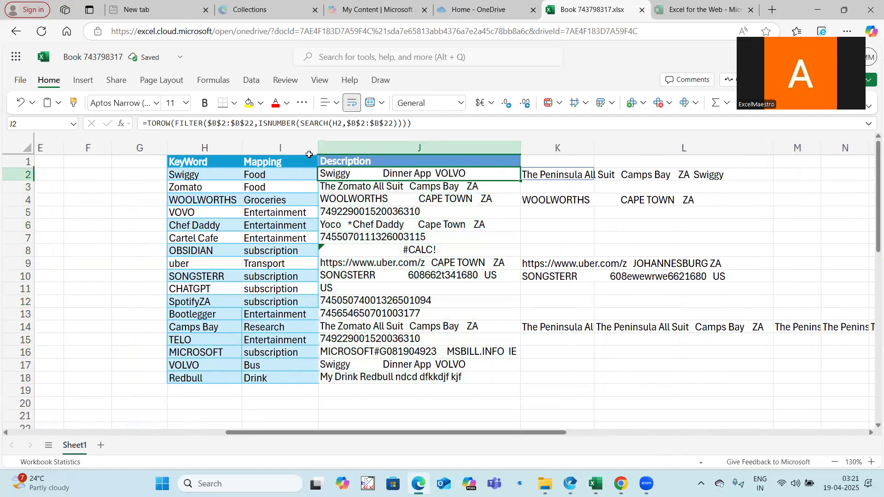
pyautogui.click(173, 125)
pyautogui.press('BackSpace')
pyautogui.press('BackSpace')
pyautogui.press('BackSpace')
pyautogui.press('BackSpace')
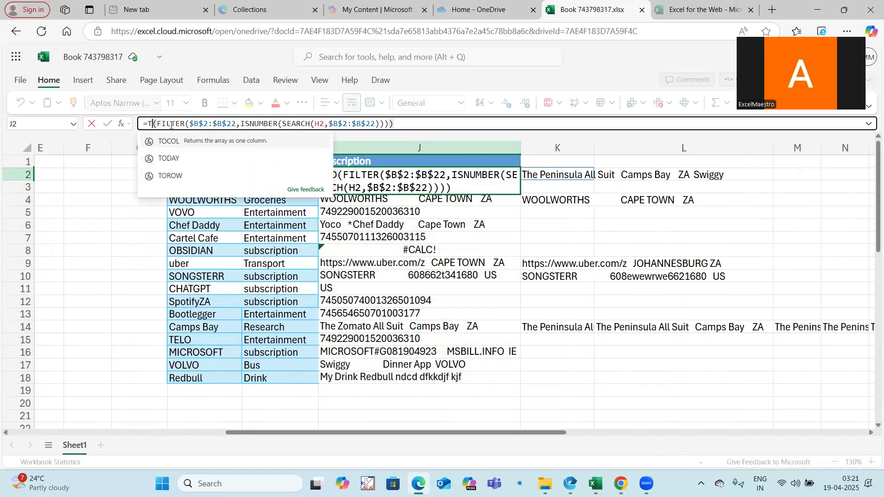
pyautogui.write('ranspose')
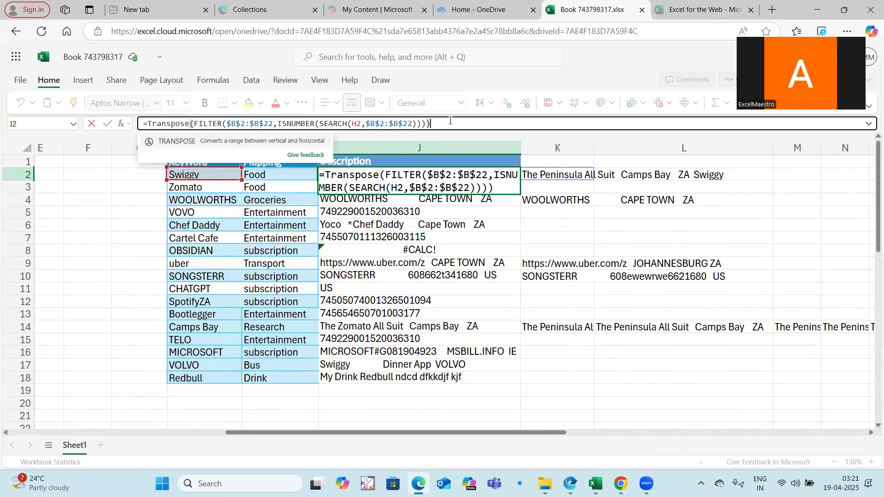
pyautogui.press('Return')
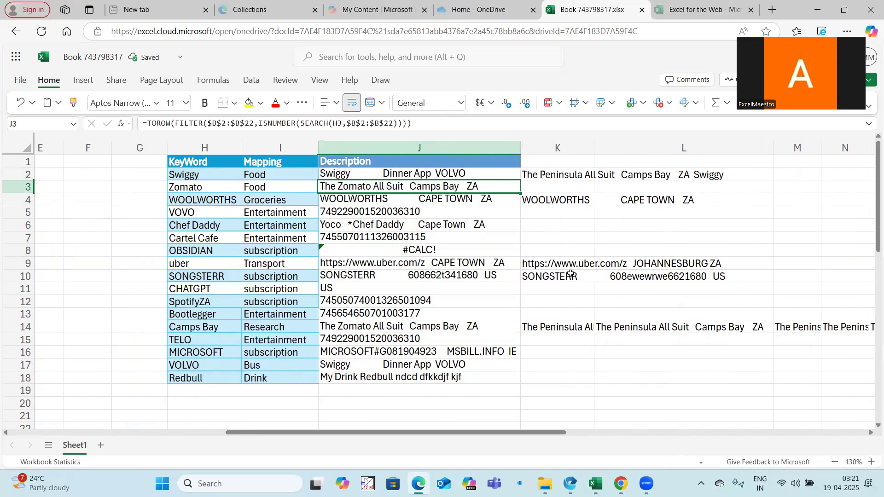
# - Fill the TRANSPOSE formula from J2 down to J18
pyautogui.click(575, 298)
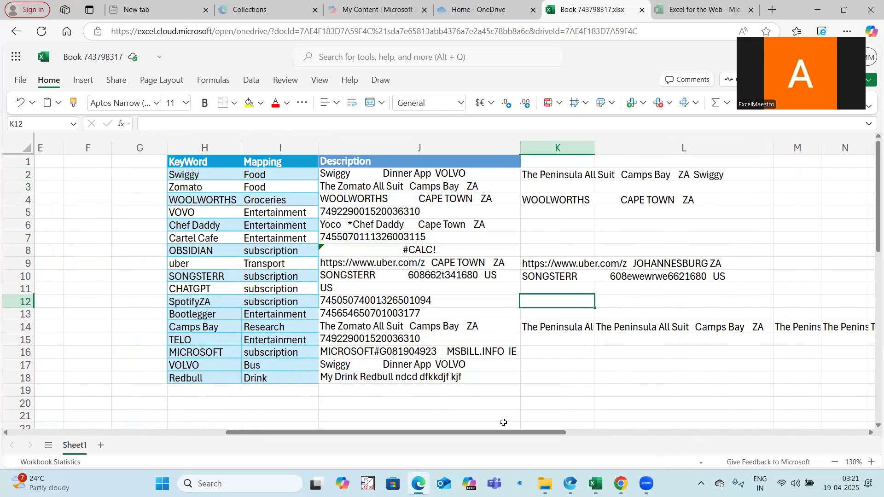
pyautogui.click(508, 180)
pyautogui.moveTo(508, 180); pyautogui.dragTo(510, 377)
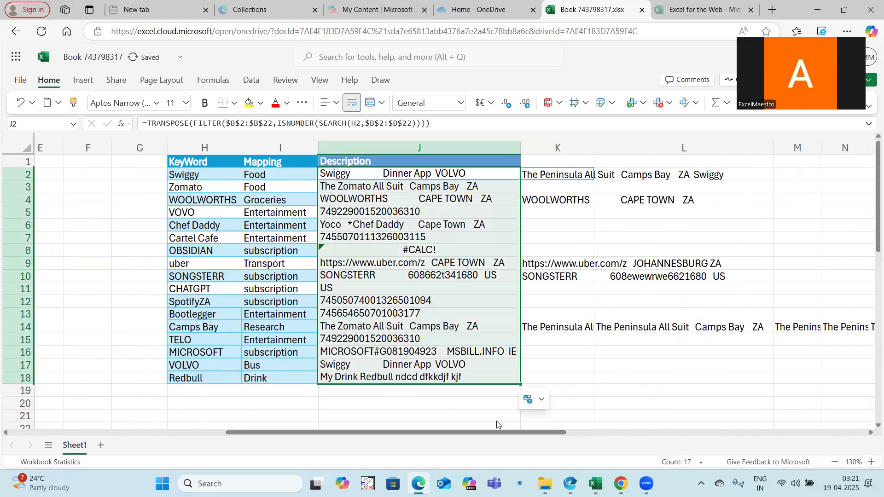
# - Narrow columns D, E and F to bring the keyword table closer to the transactions
pyautogui.moveTo(460, 433); pyautogui.dragTo(286, 437)
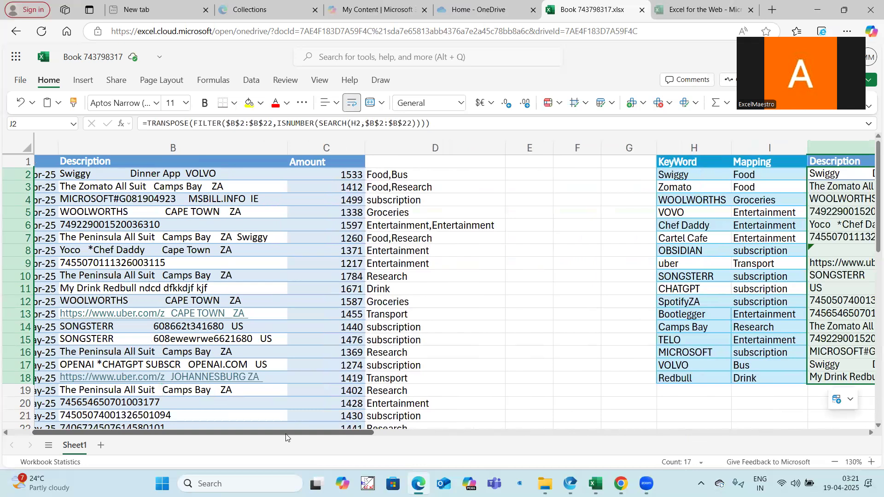
pyautogui.moveTo(505, 147); pyautogui.dragTo(563, 161)
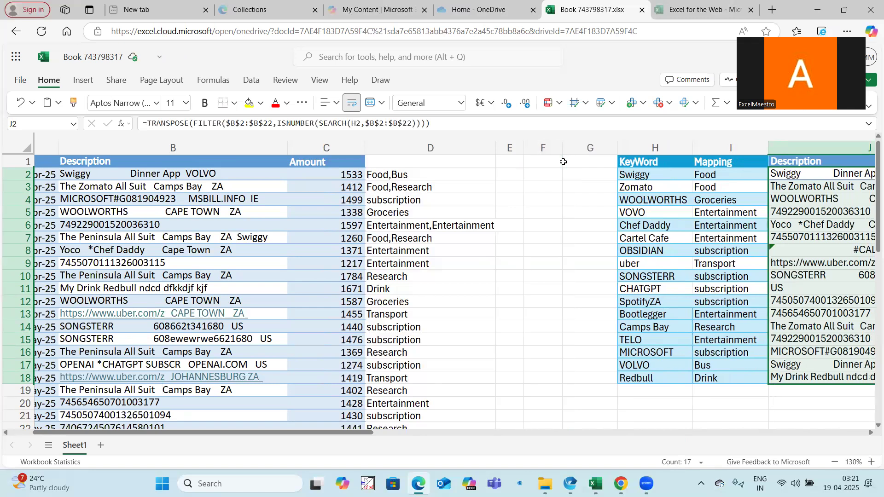
pyautogui.moveTo(496, 159); pyautogui.dragTo(492, 159)
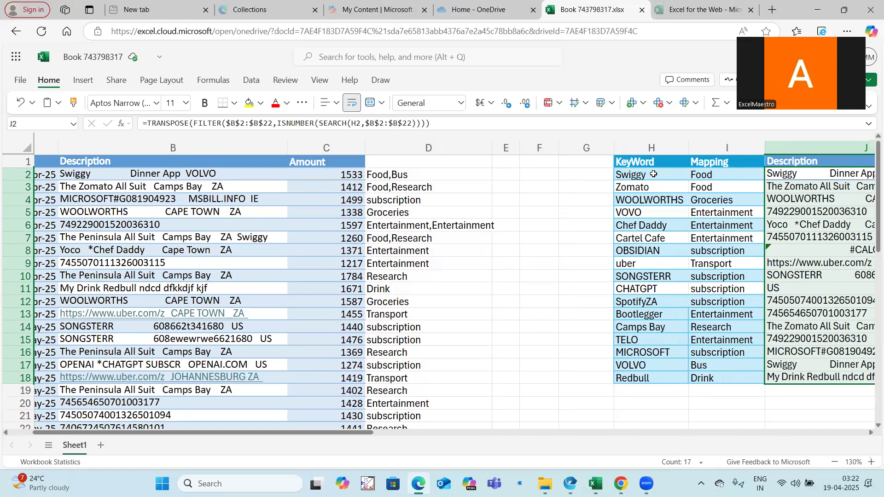
# - Examine the TEXTJOIN categories in column D against the keywords in H2:H18 and the description in B2
pyautogui.click(433, 174)
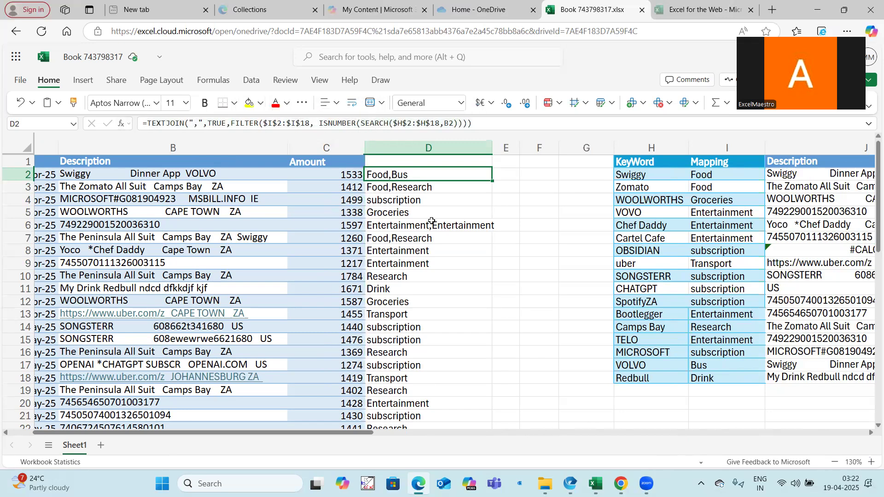
pyautogui.click(445, 238)
pyautogui.moveTo(423, 177); pyautogui.dragTo(418, 301)
pyautogui.click(438, 249)
pyautogui.moveTo(427, 180); pyautogui.dragTo(417, 353)
pyautogui.moveTo(420, 175); pyautogui.dragTo(432, 365)
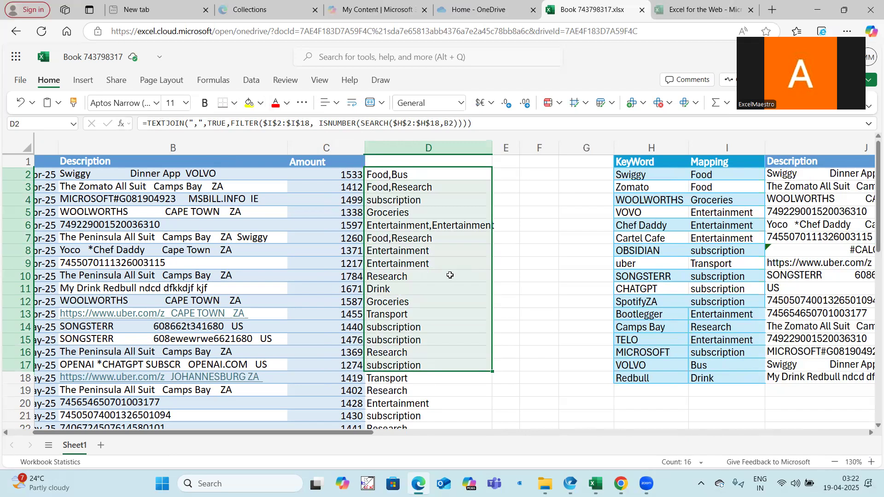
pyautogui.moveTo(642, 174); pyautogui.dragTo(644, 377)
pyautogui.click(245, 178)
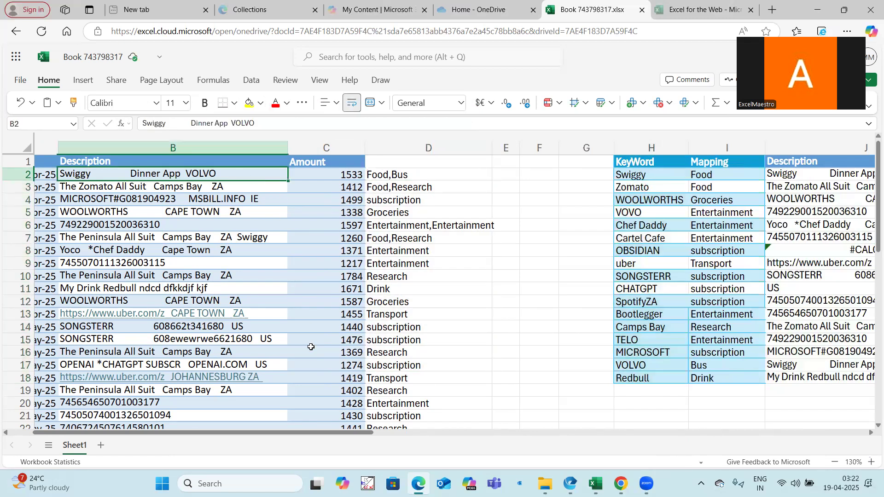